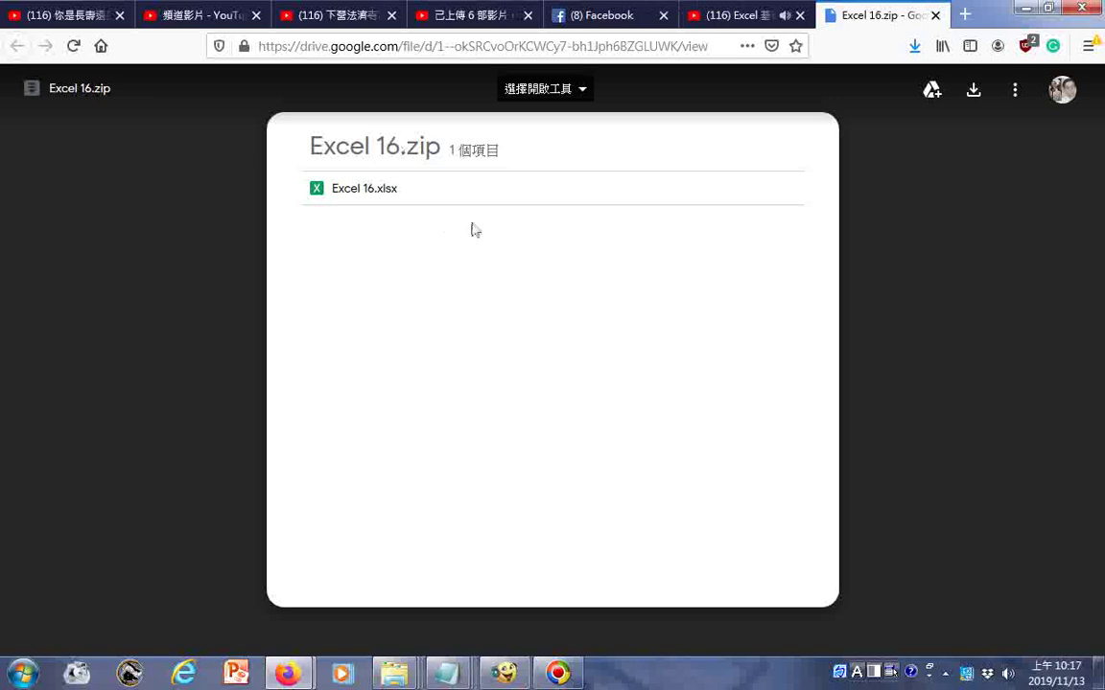
- Download the Excel 16.zip archive from Google Drive and confirm saving it to disk
click(443, 194)
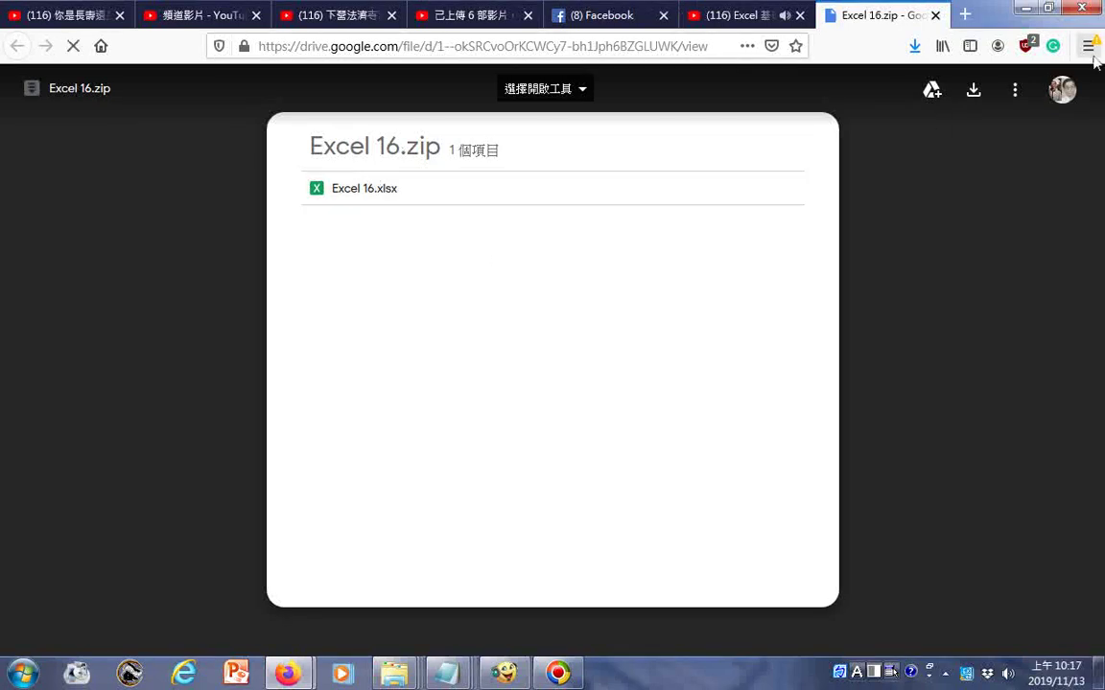
click(973, 89)
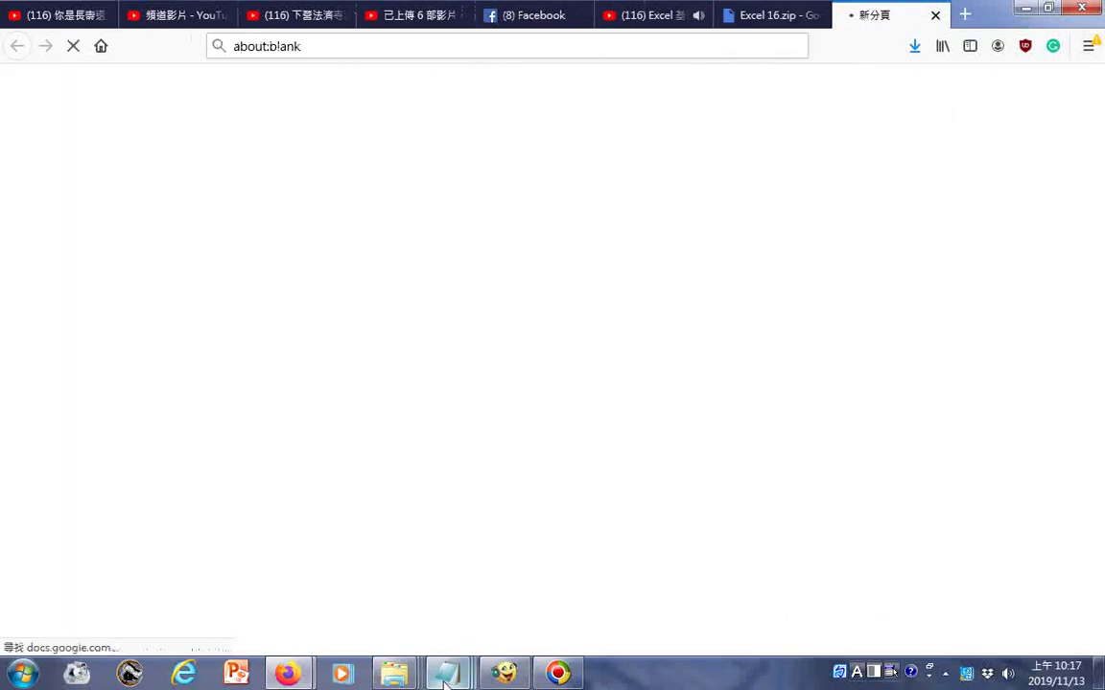
mouse_move(446, 674)
click(945, 608)
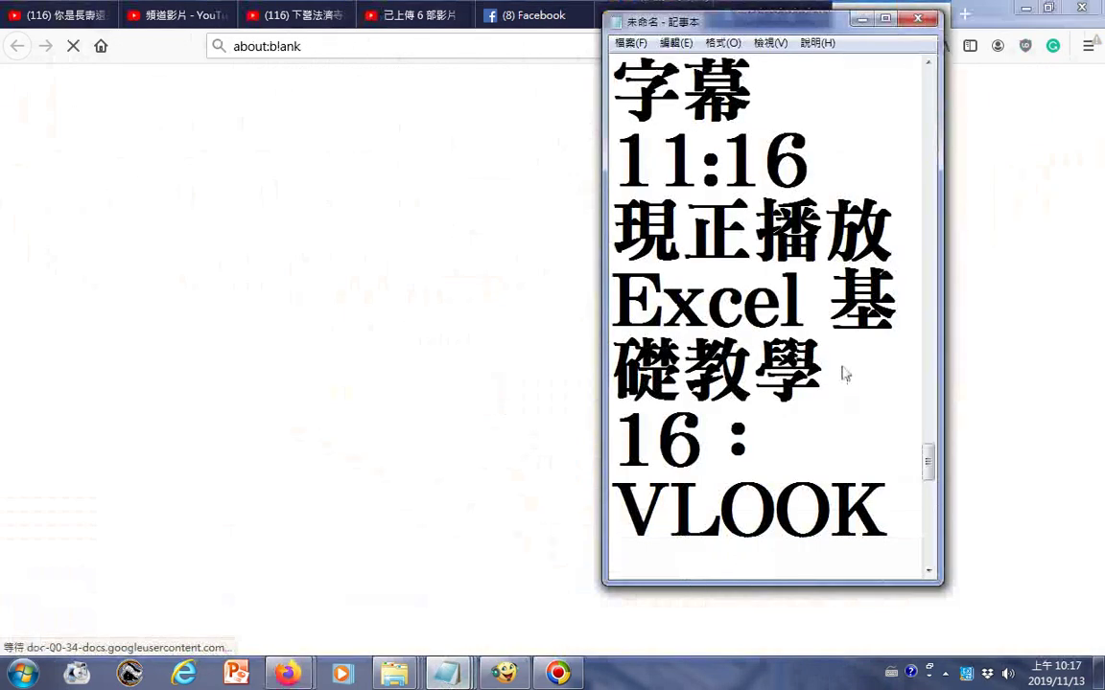
scroll(843, 377, down, 1)
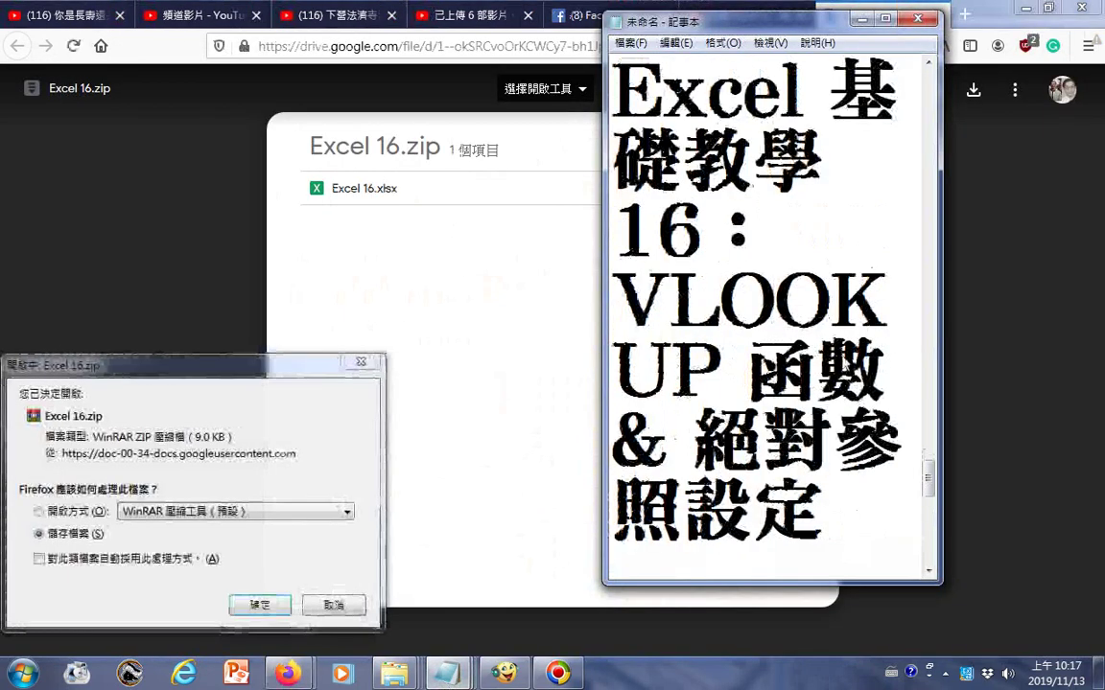
scroll(843, 361, down, 3)
scroll(843, 361, down, 1)
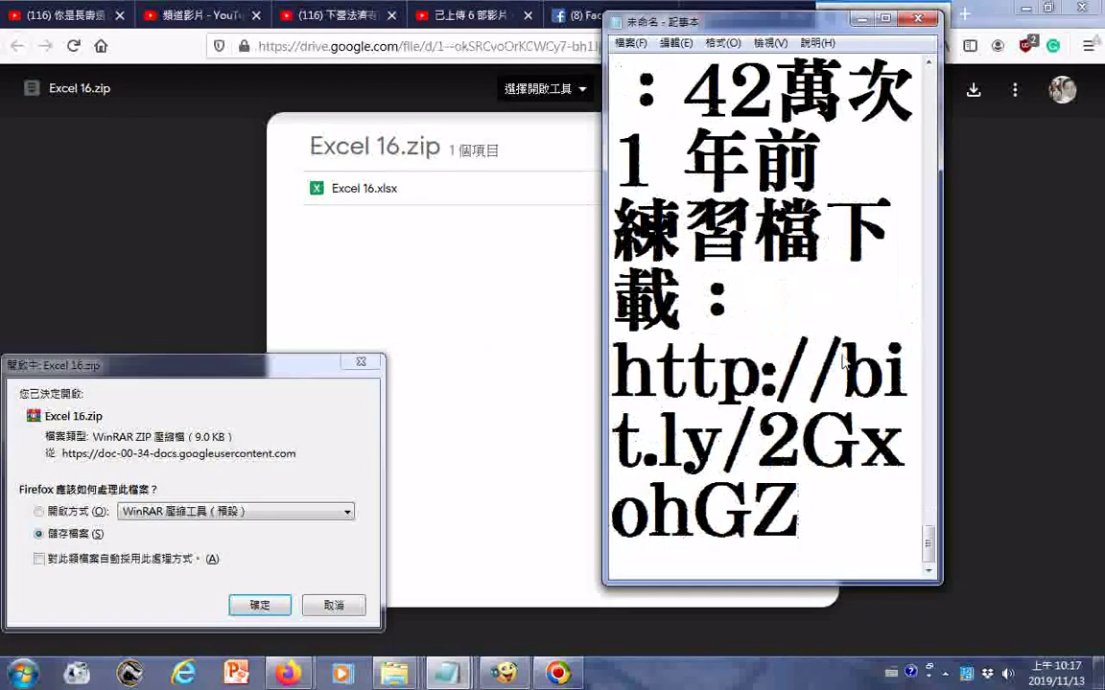
scroll(843, 360, up, 1)
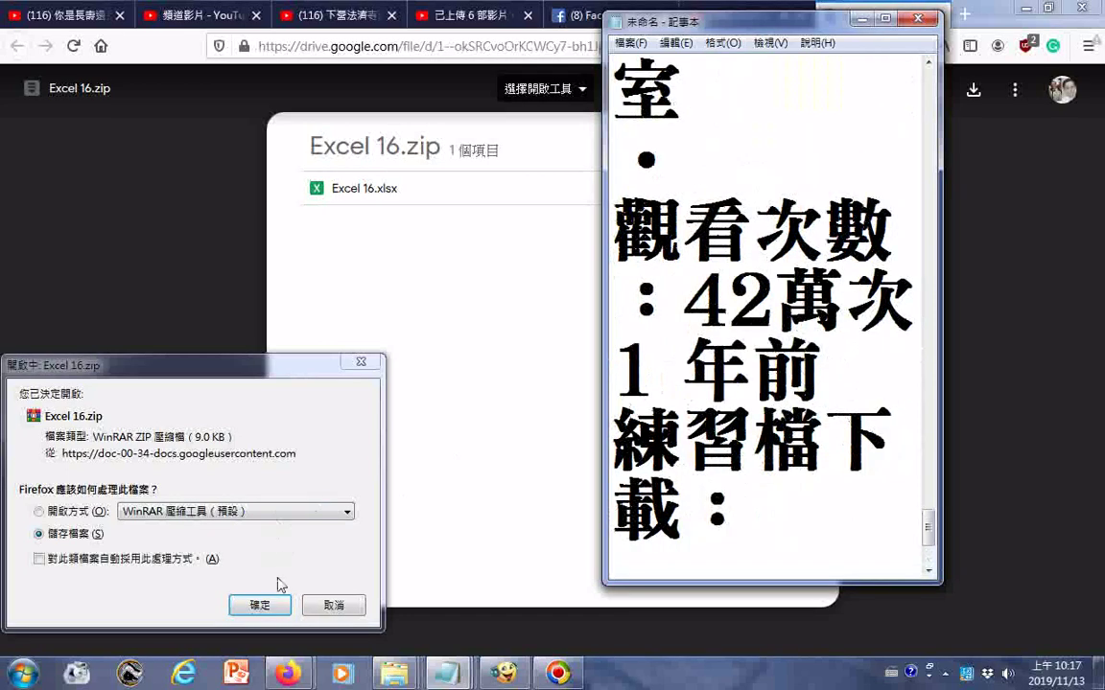
click(257, 614)
click(257, 606)
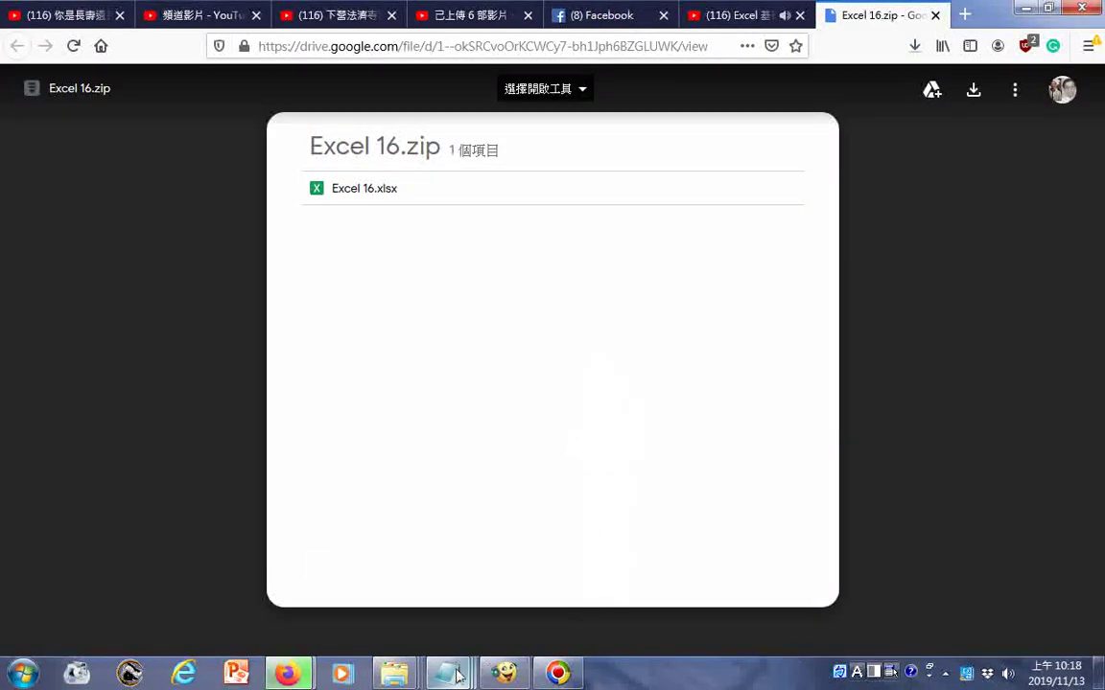
- Pause the VLOOKUP tutorial video at 0:45
click(740, 17)
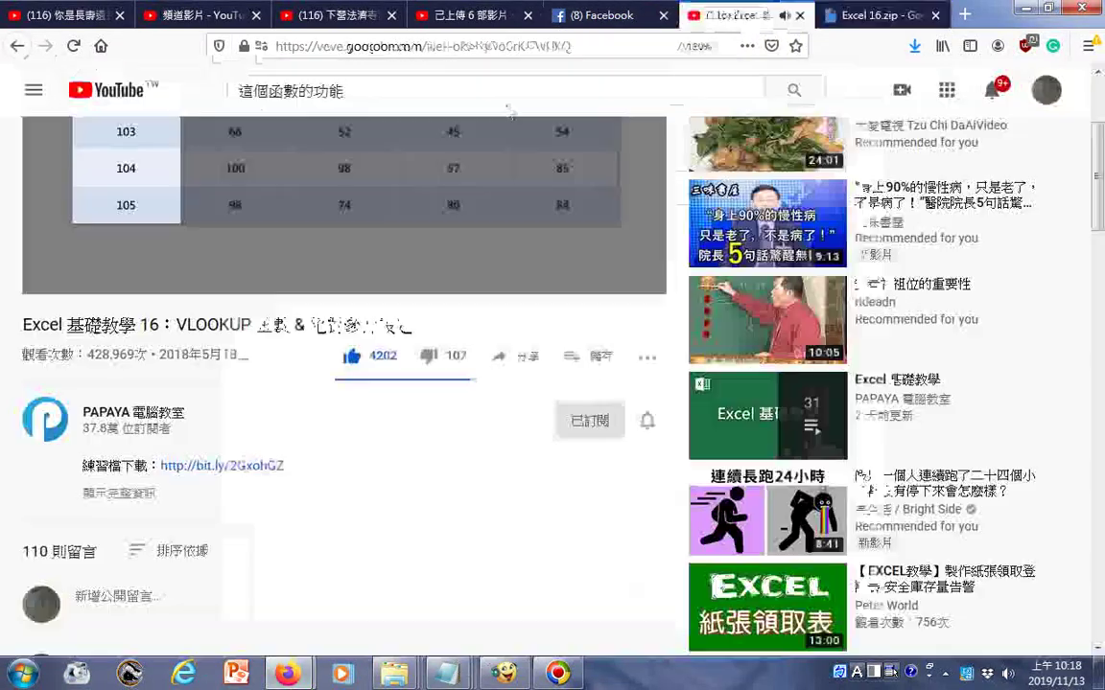
scroll(394, 246, up, 3)
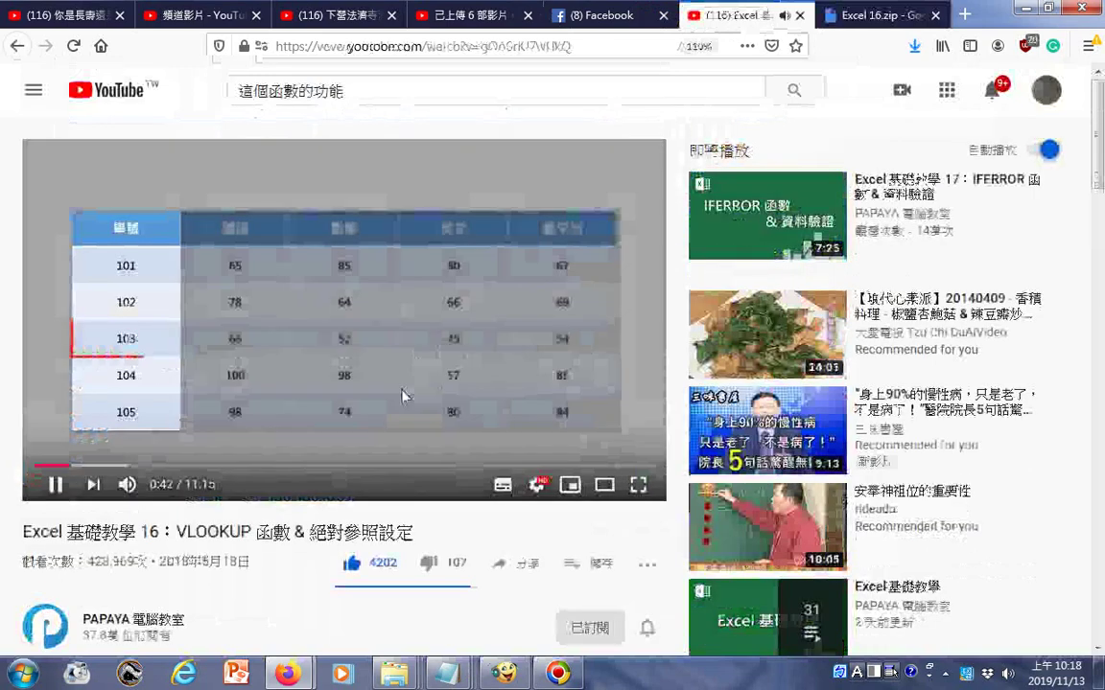
scroll(280, 593, down, 1)
scroll(281, 594, down, 1)
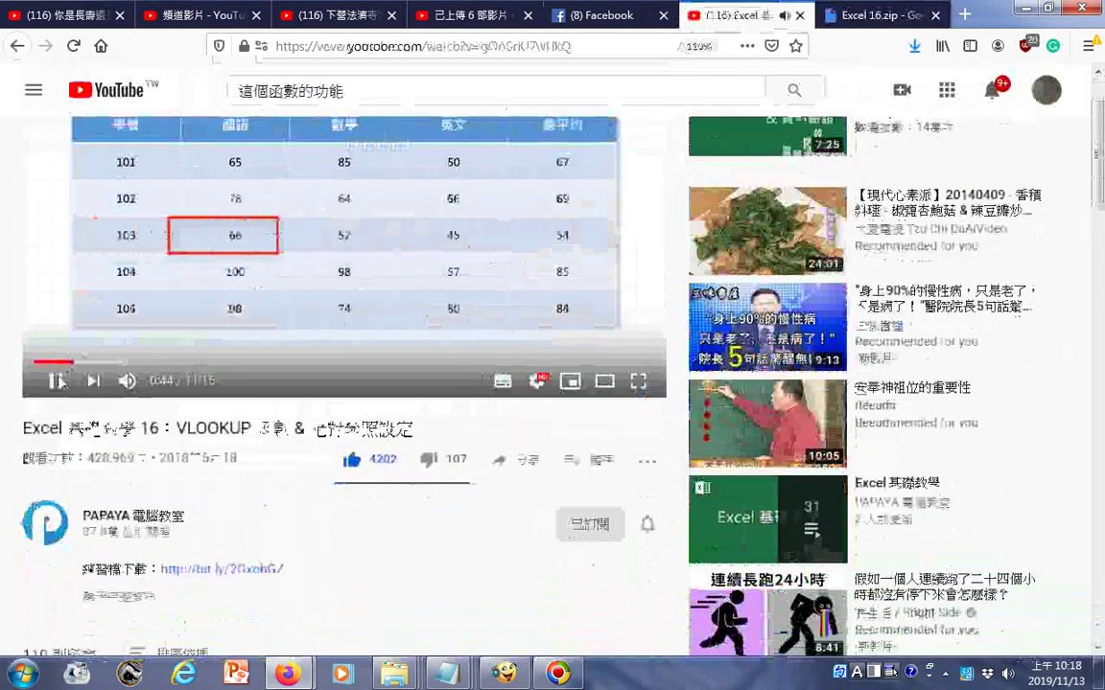
click(57, 381)
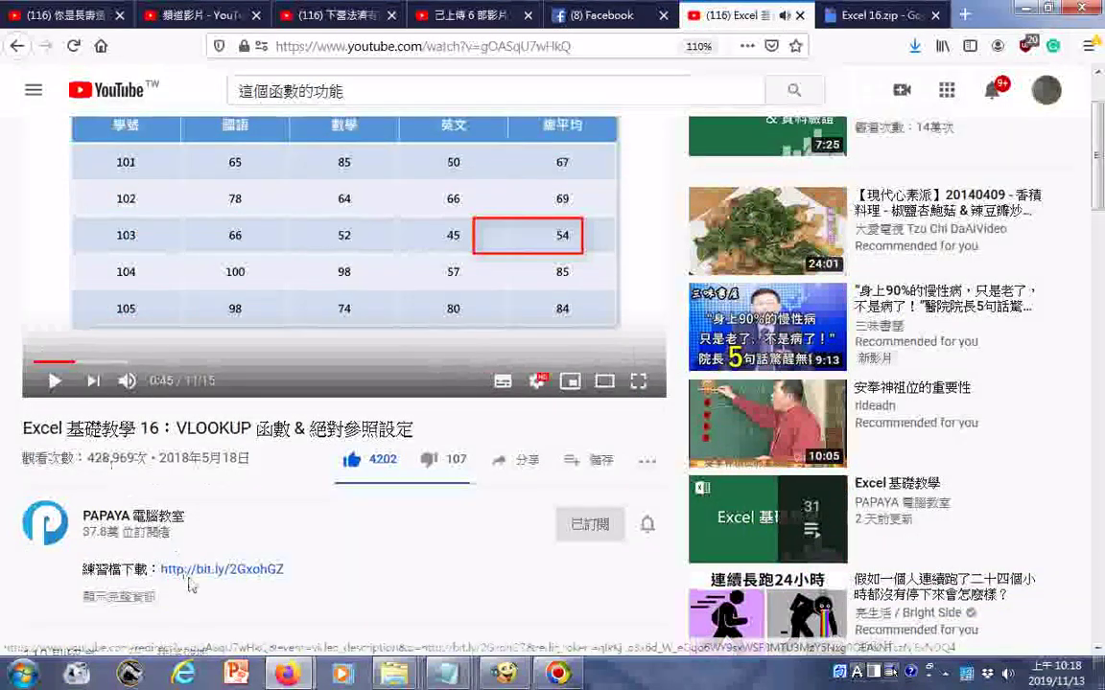
- Take a screenshot of the visible part of the page and download it
right_click(438, 489)
click(446, 445)
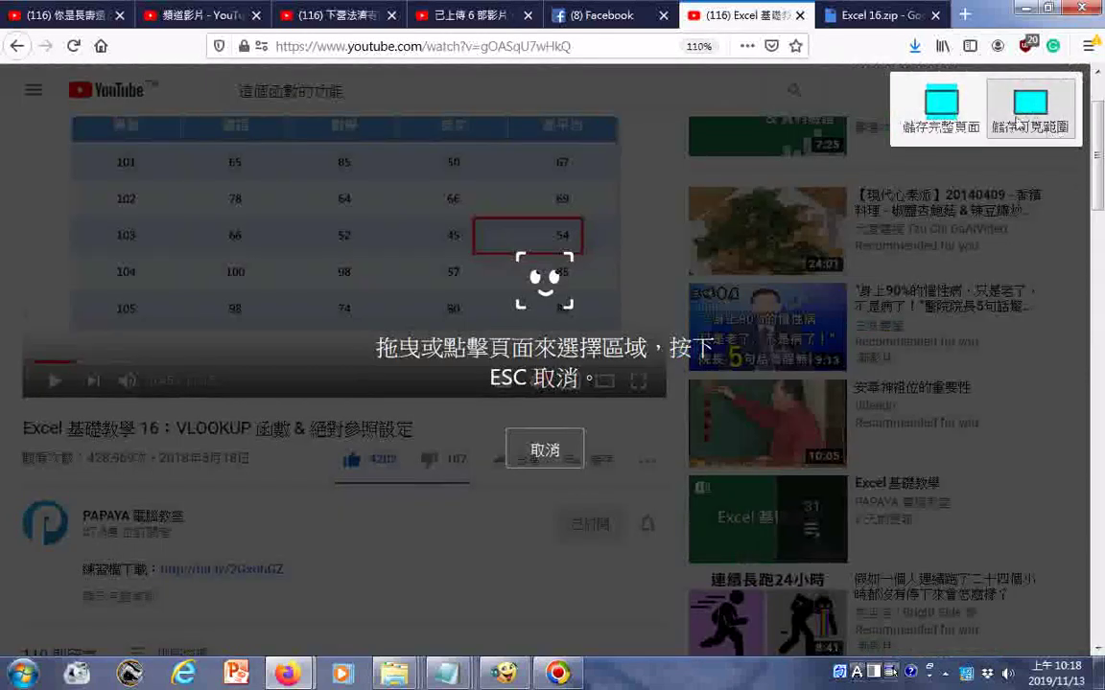
click(1019, 122)
click(943, 144)
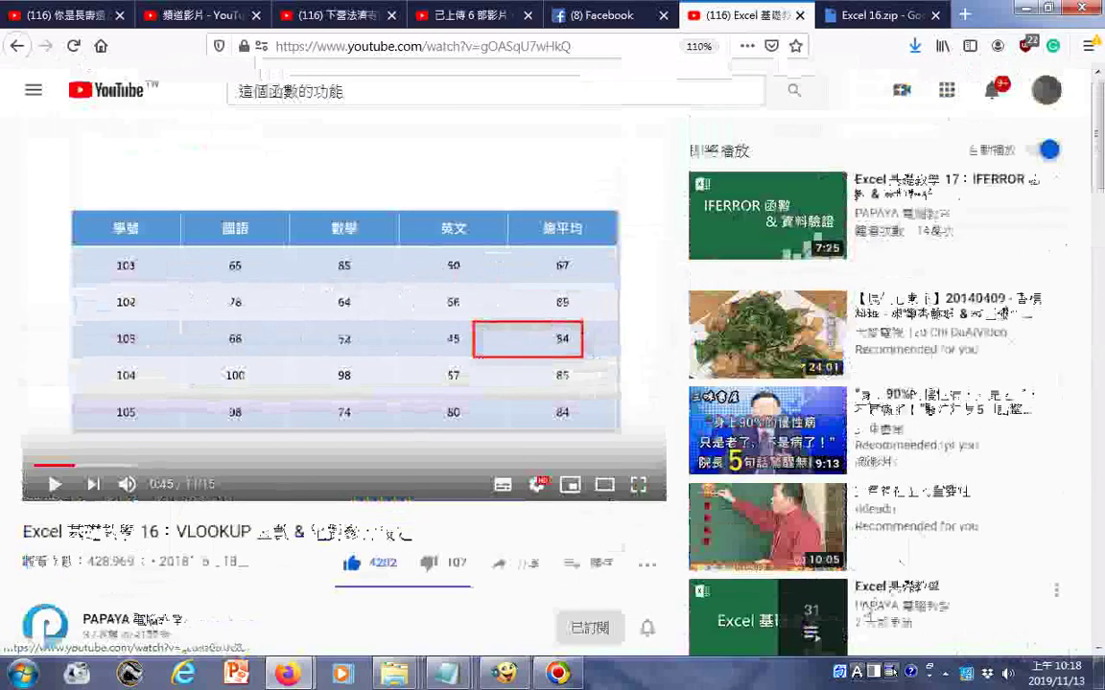
- Open a recommended video in a new tab and switch to it
right_click(785, 345)
click(839, 357)
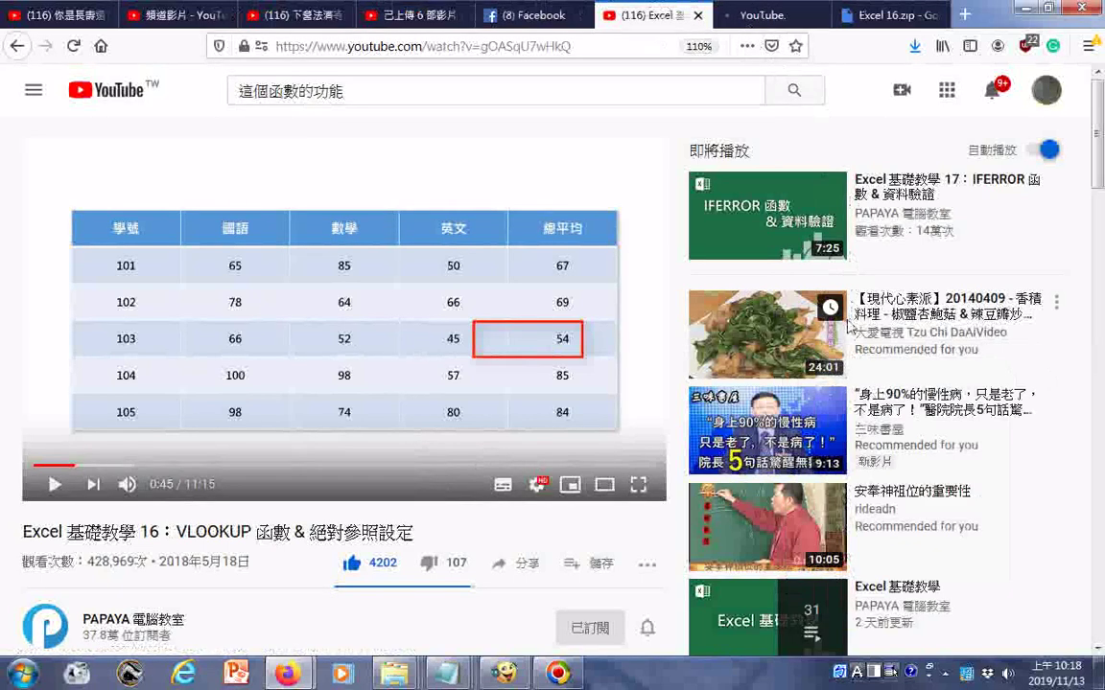
mouse_move(825, 326)
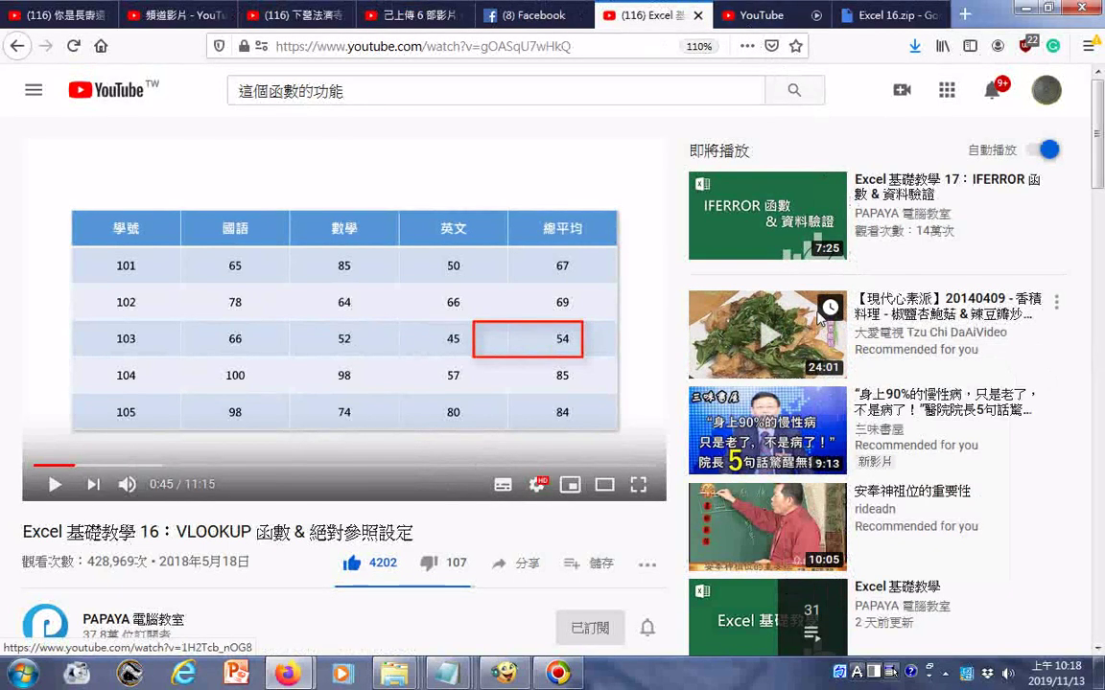
click(765, 23)
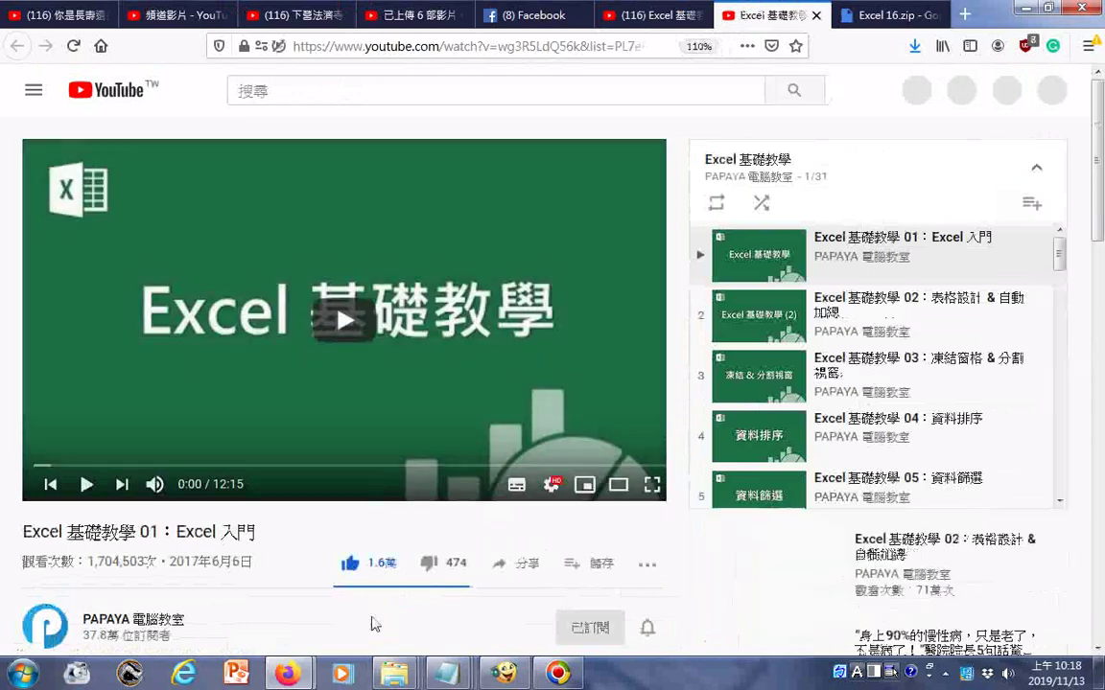
- Save the Excel 入門 video page as a complete web page, adding 播放清單 and a 20191113 suffix to its name
right_click(395, 338)
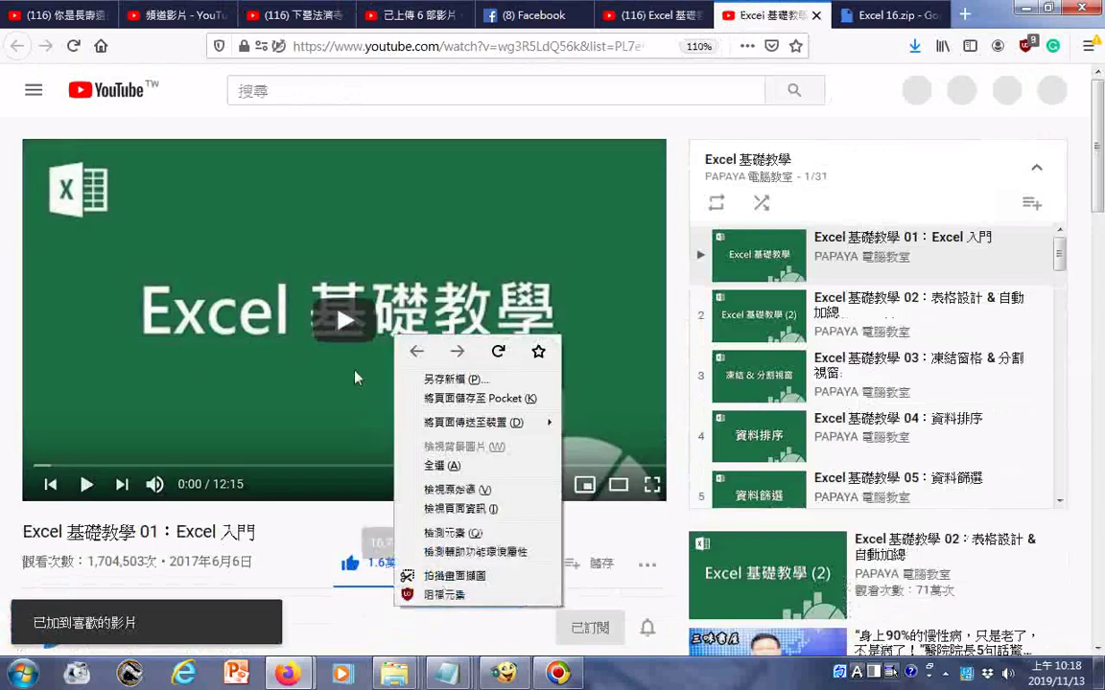
click(450, 381)
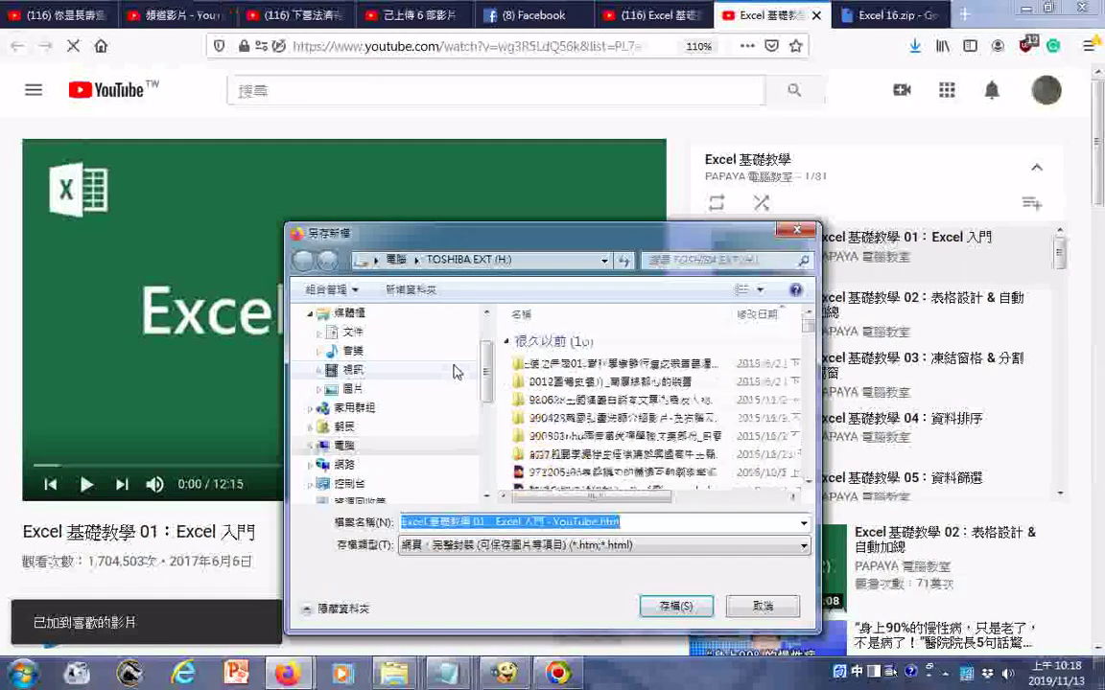
key(Home)
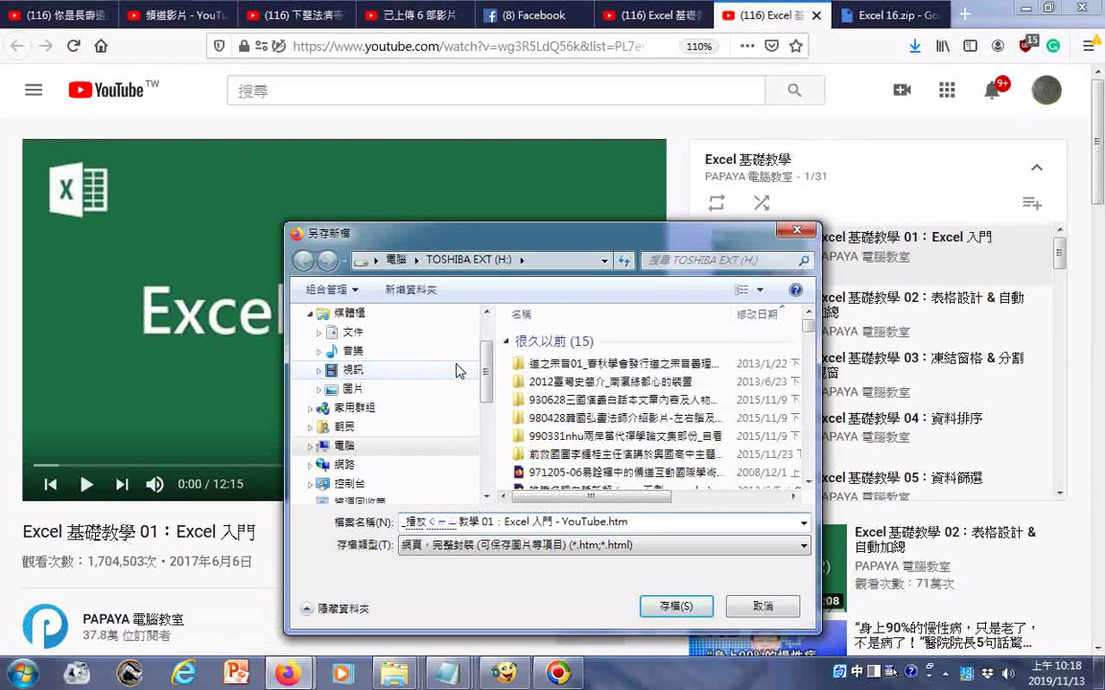
text(單_)
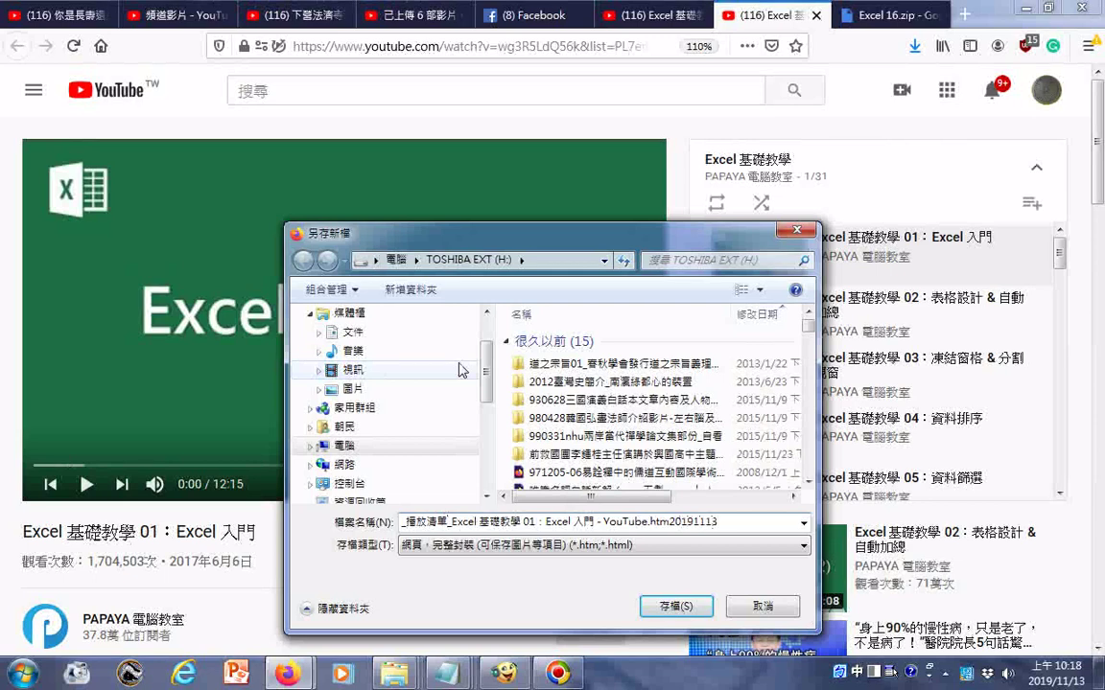
key(ctrl+a)
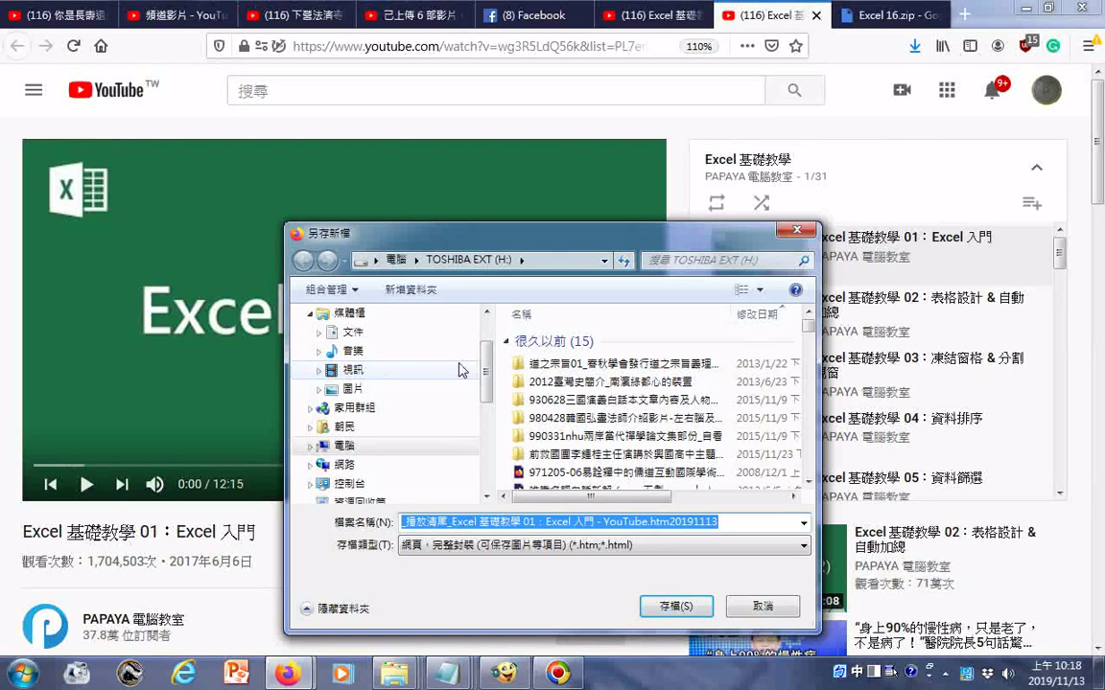
key(Return)
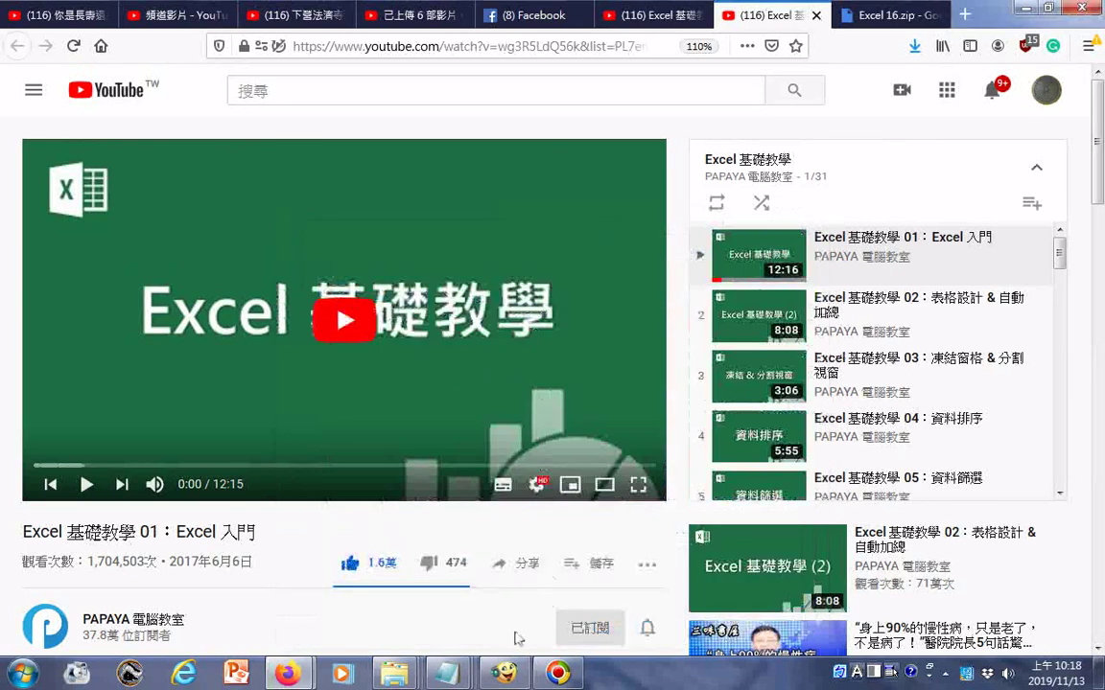
- Paste the bit.ly download link and the saved page's file name into the Notepad notes
mouse_move(446, 675)
click(780, 518)
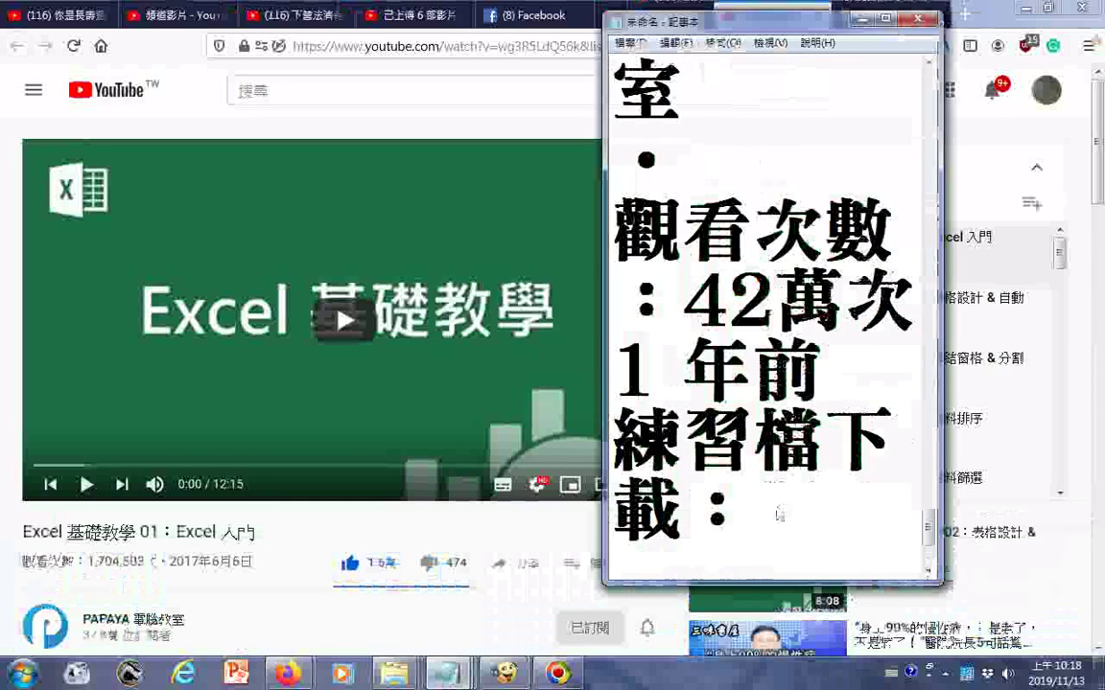
text(http://bit.ly/2GxohGZ)
key(Return)
key(Return)
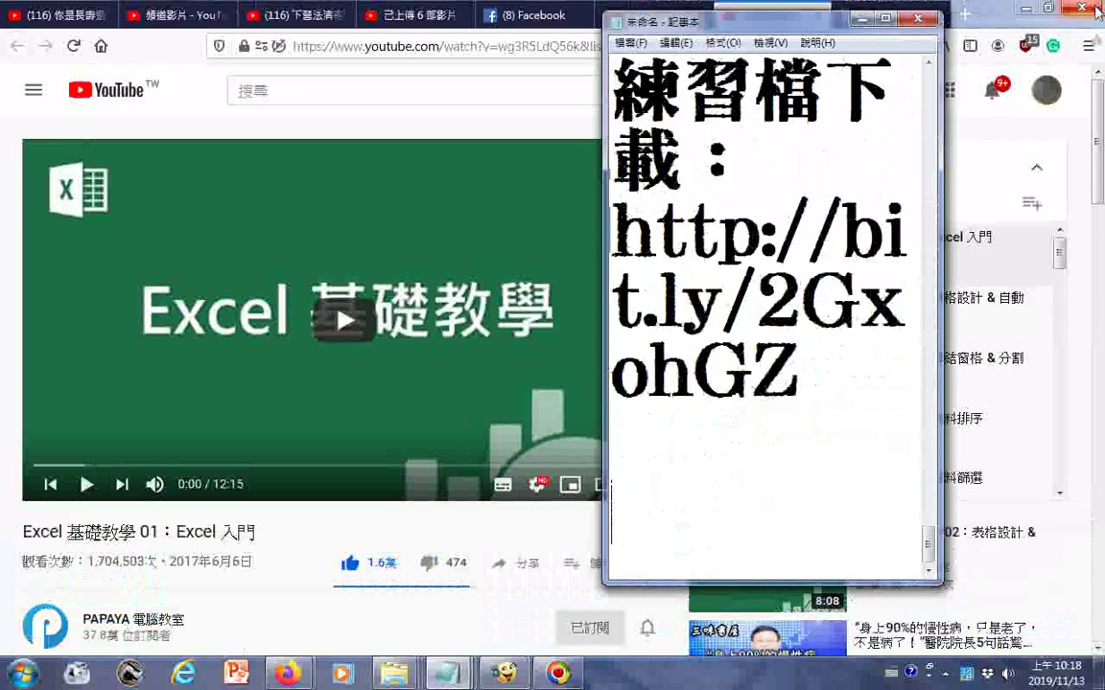
key(ctrl+v)
key(Return)
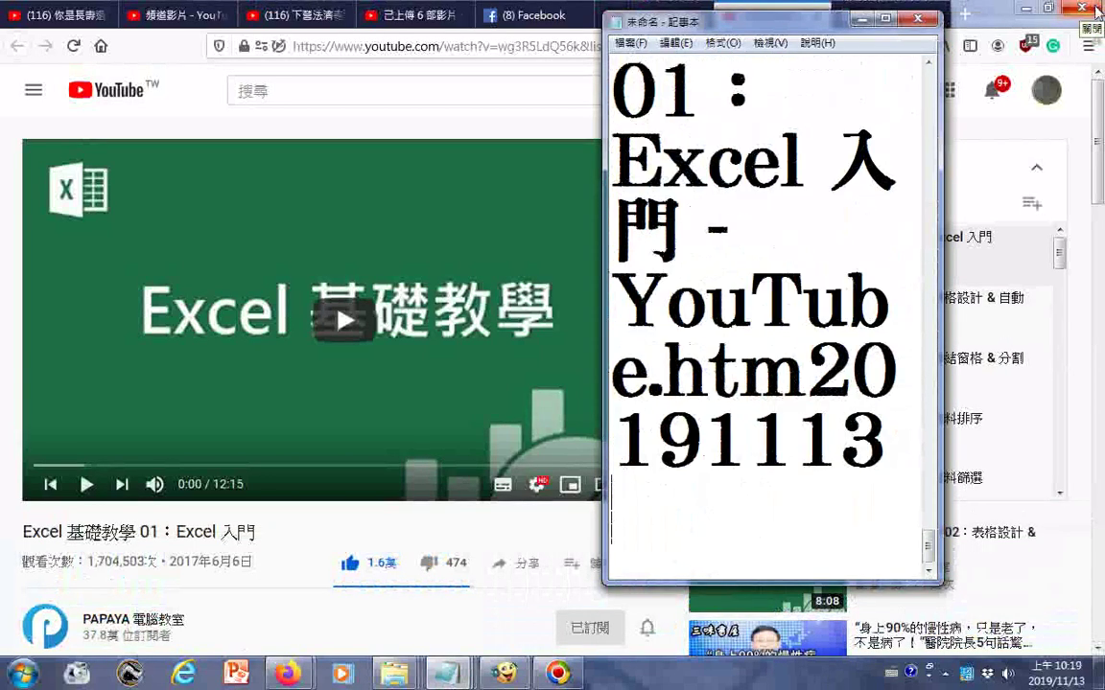
- Copy the playlist page address and paste it into the last Notepad note
right_click(508, 44)
click(532, 187)
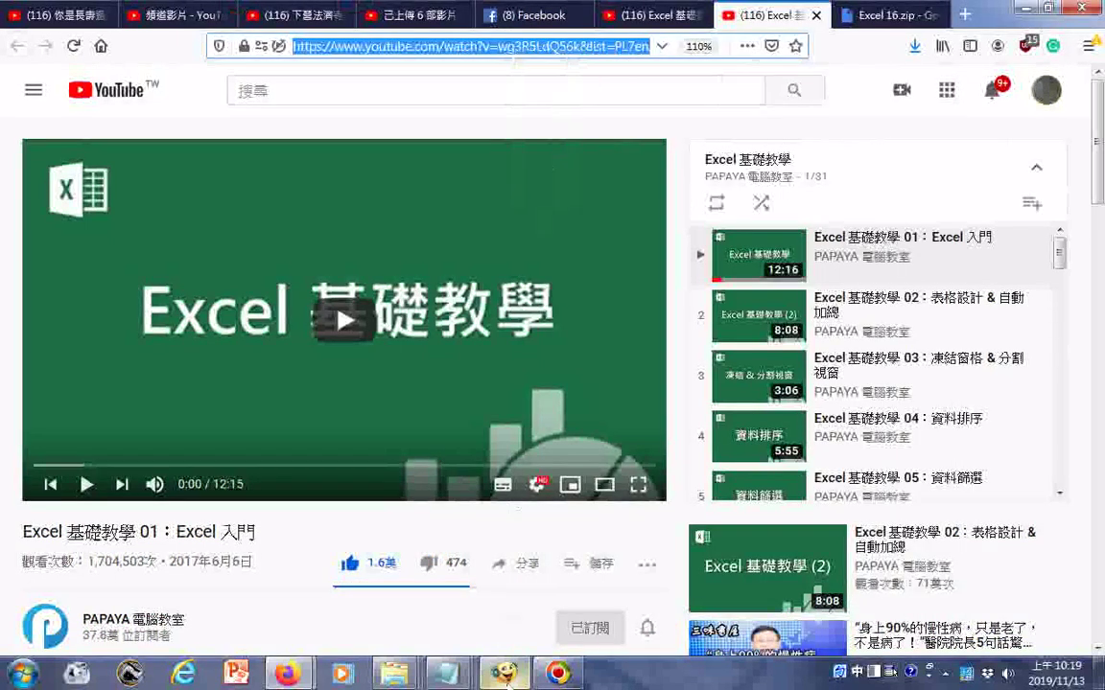
click(451, 674)
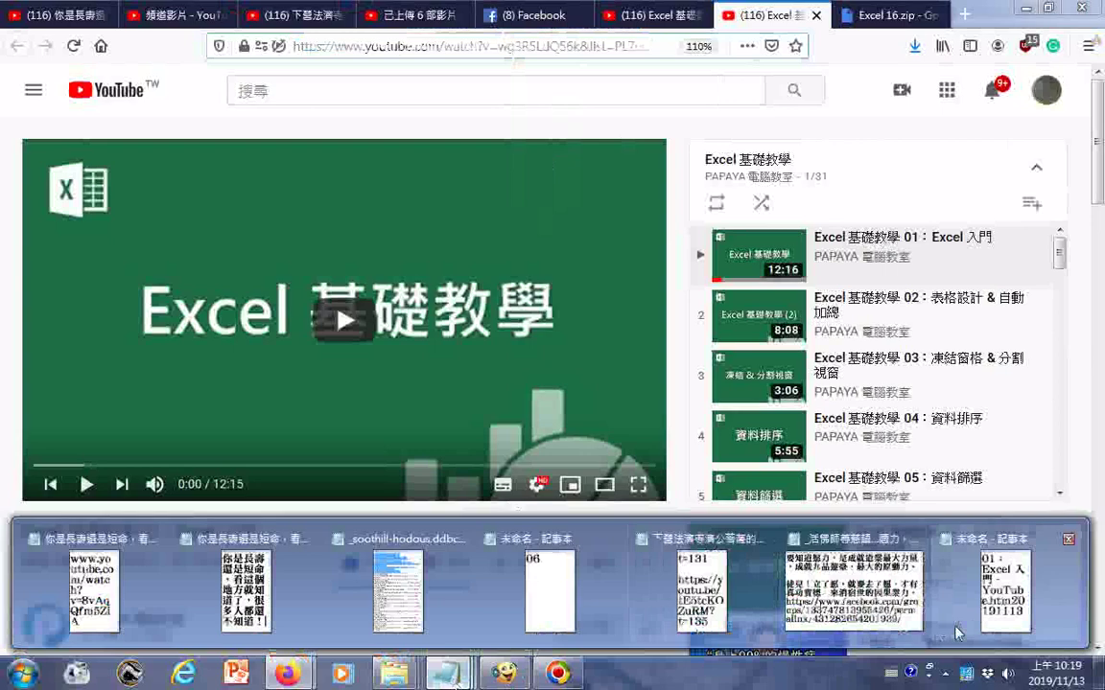
click(957, 633)
right_click(846, 290)
click(915, 367)
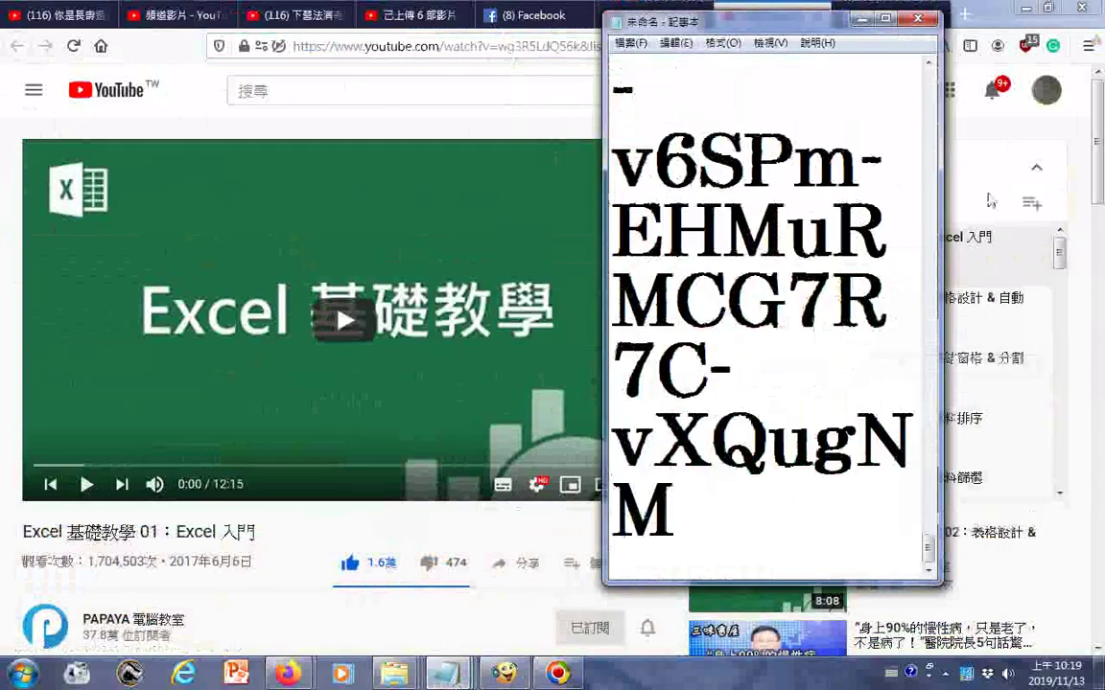
key(Return)
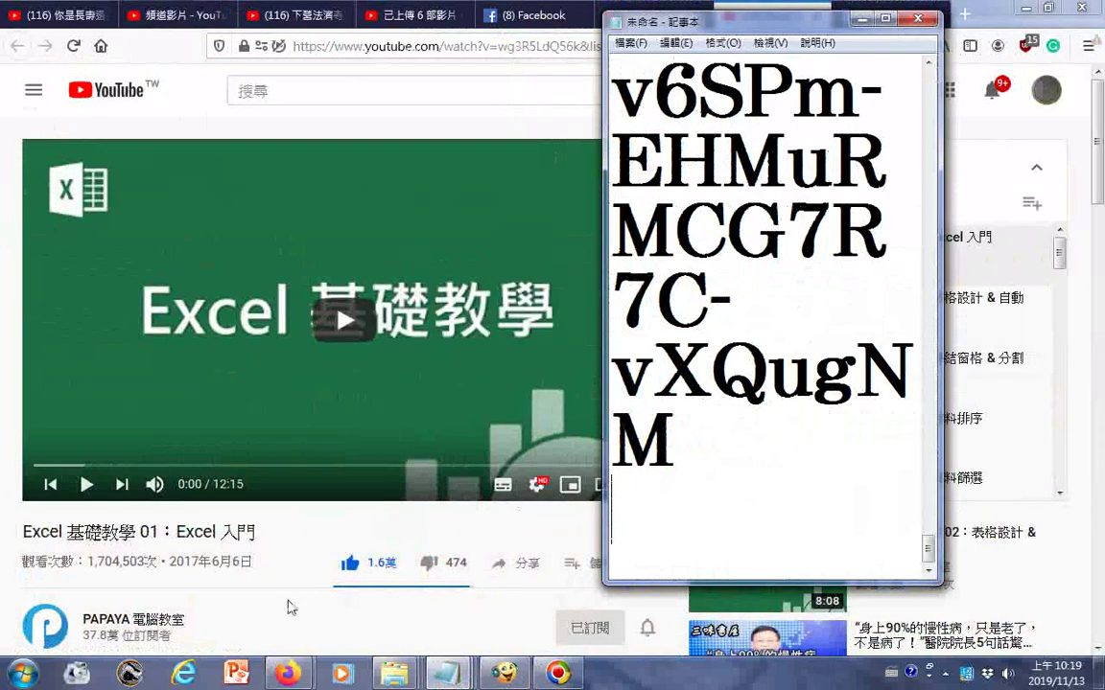
- Select all text on the YouTube playlist page and bring up the untitled note
click(290, 607)
key(ctrl+a)
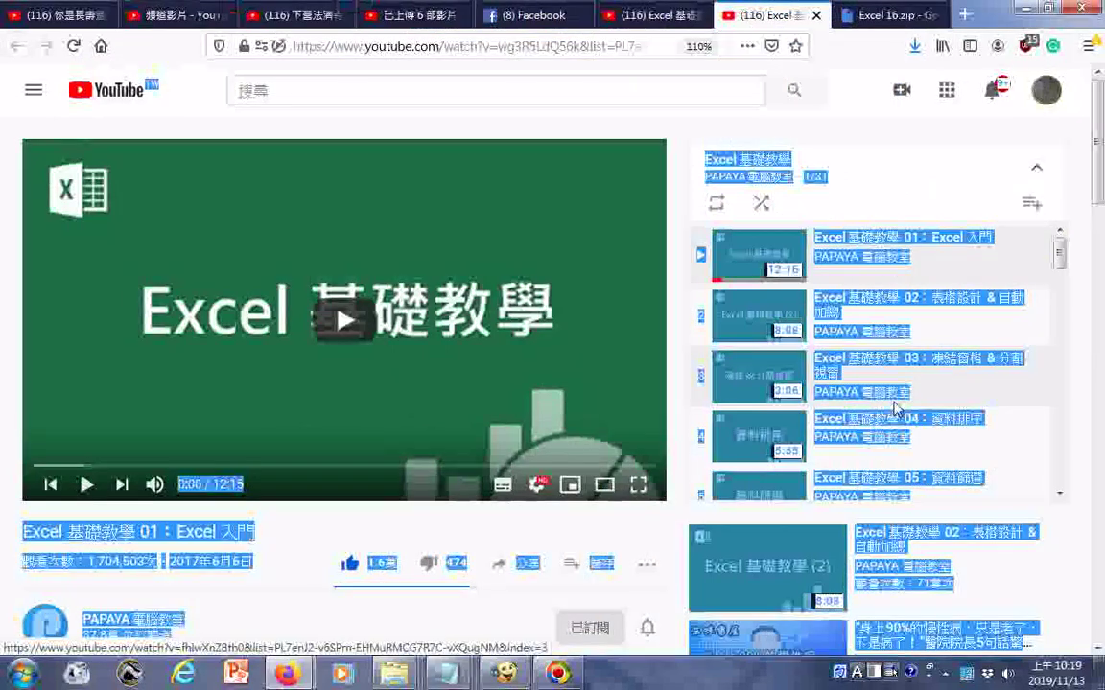
click(448, 674)
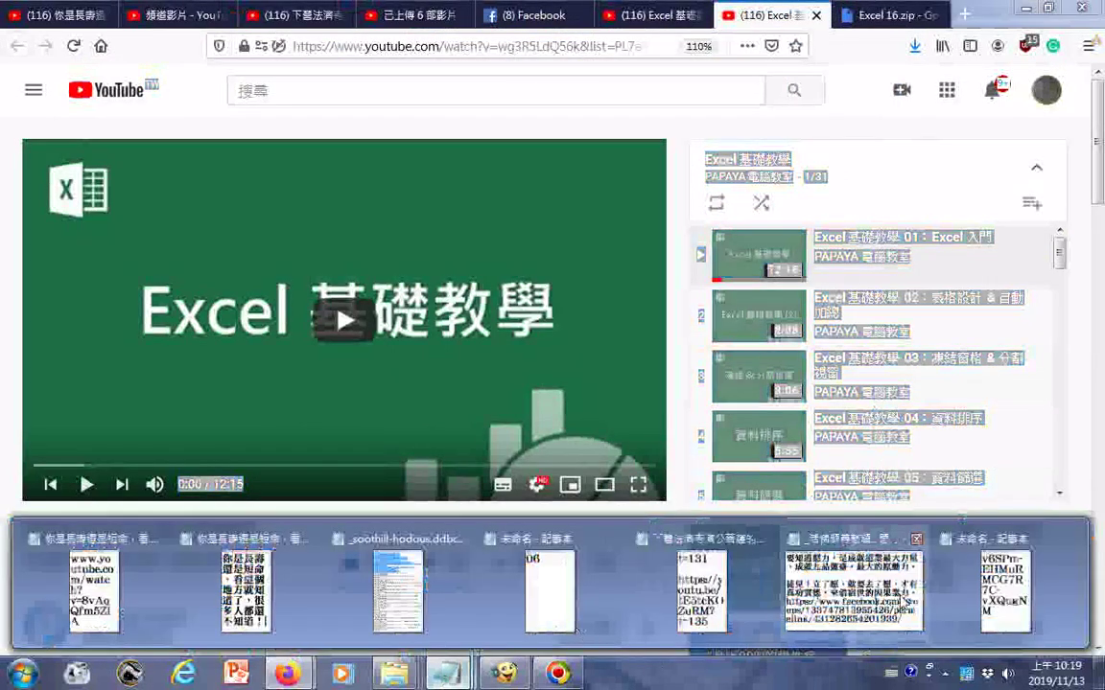
click(997, 585)
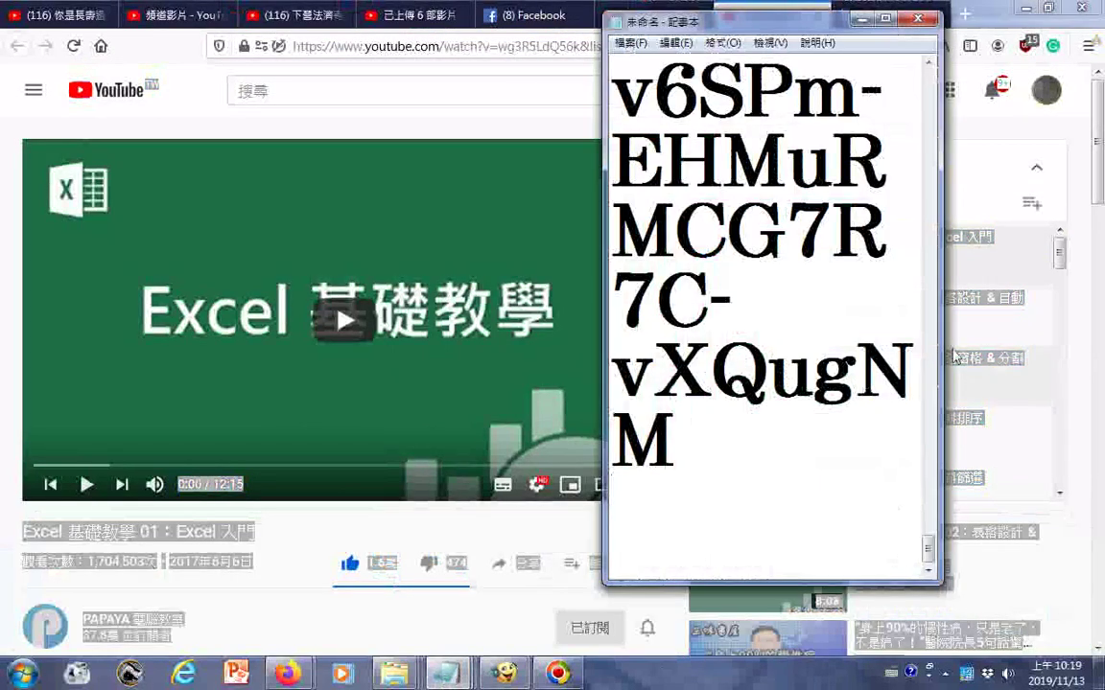
- Paste into the note, then copy the selected video title and details from the page
key(ctrl+a)
key(ctrl+v)
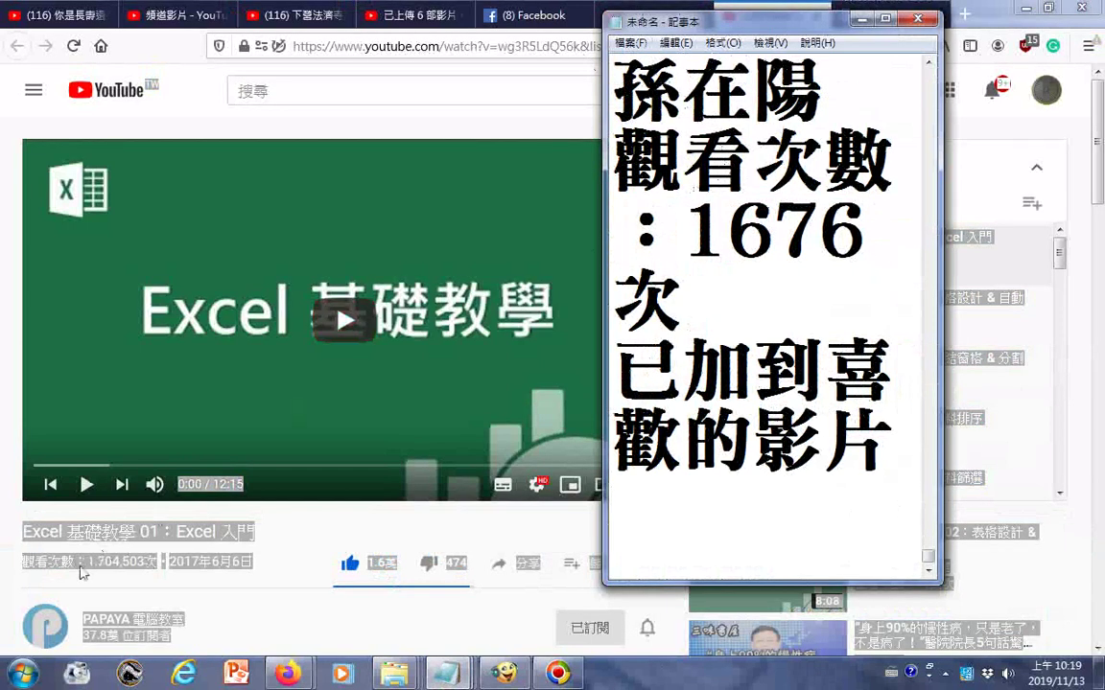
right_click(121, 539)
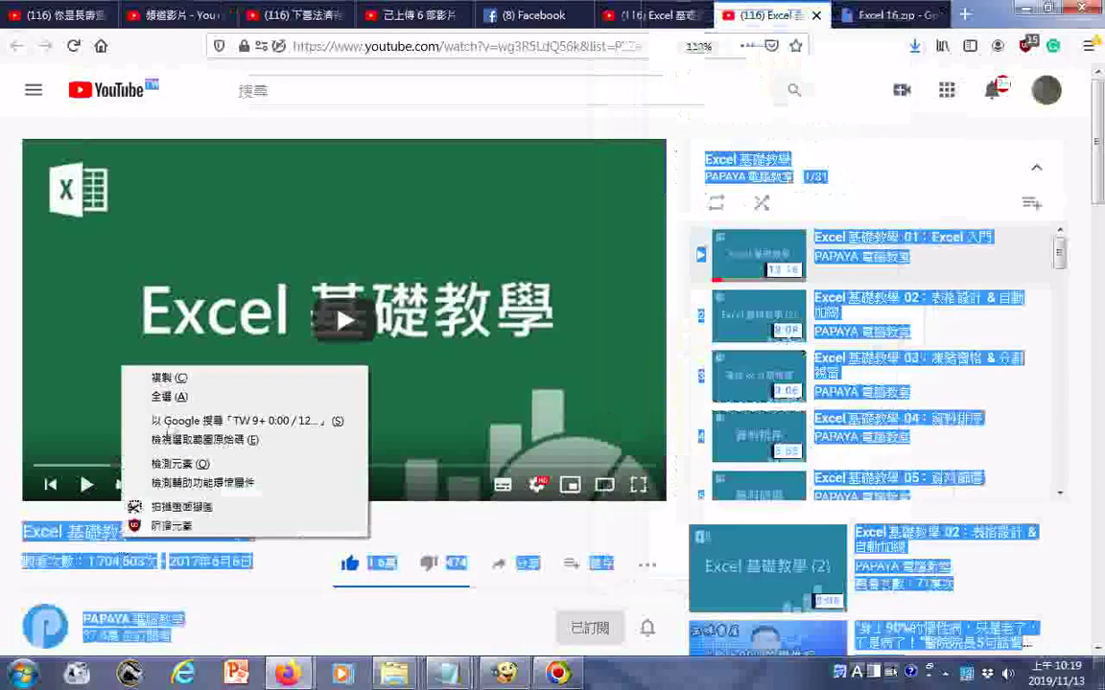
click(177, 379)
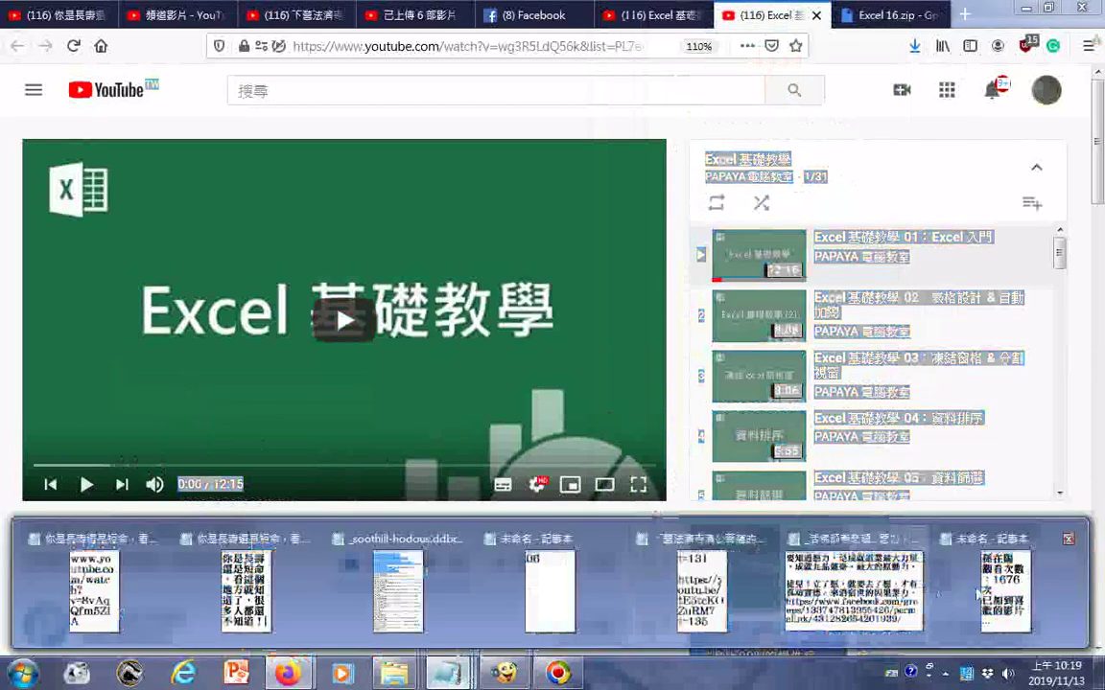
- Paste the details into the other untitled note, undo the wrong paste, and paste again
click(998, 575)
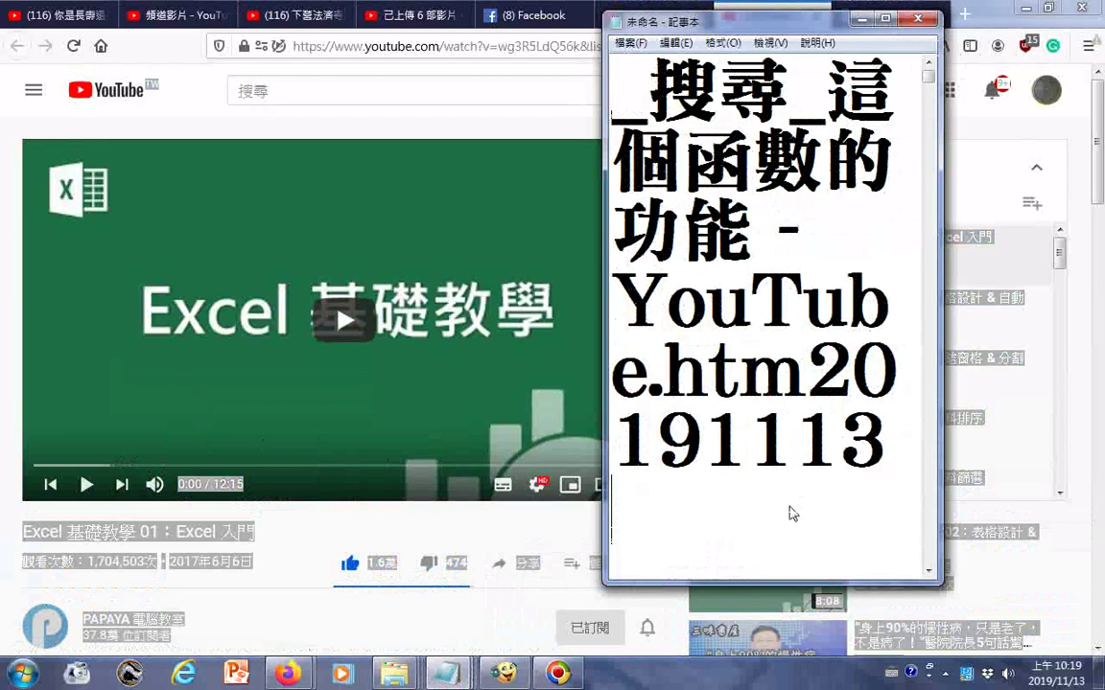
right_click(790, 271)
click(800, 288)
scroll(803, 394, down, 3)
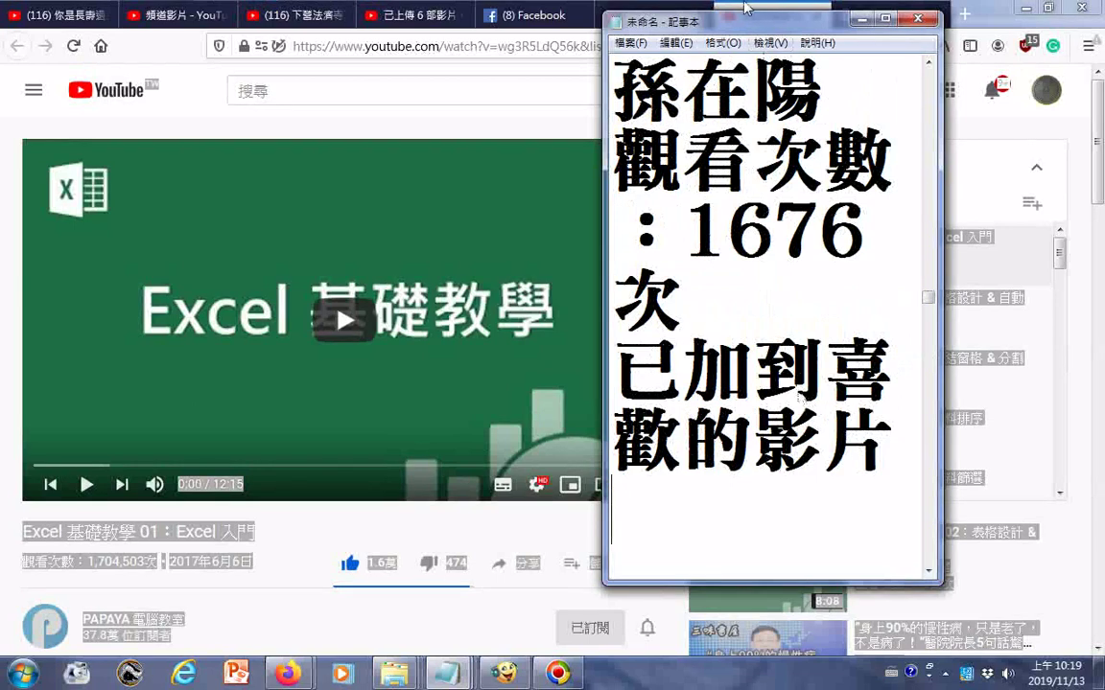
click(685, 45)
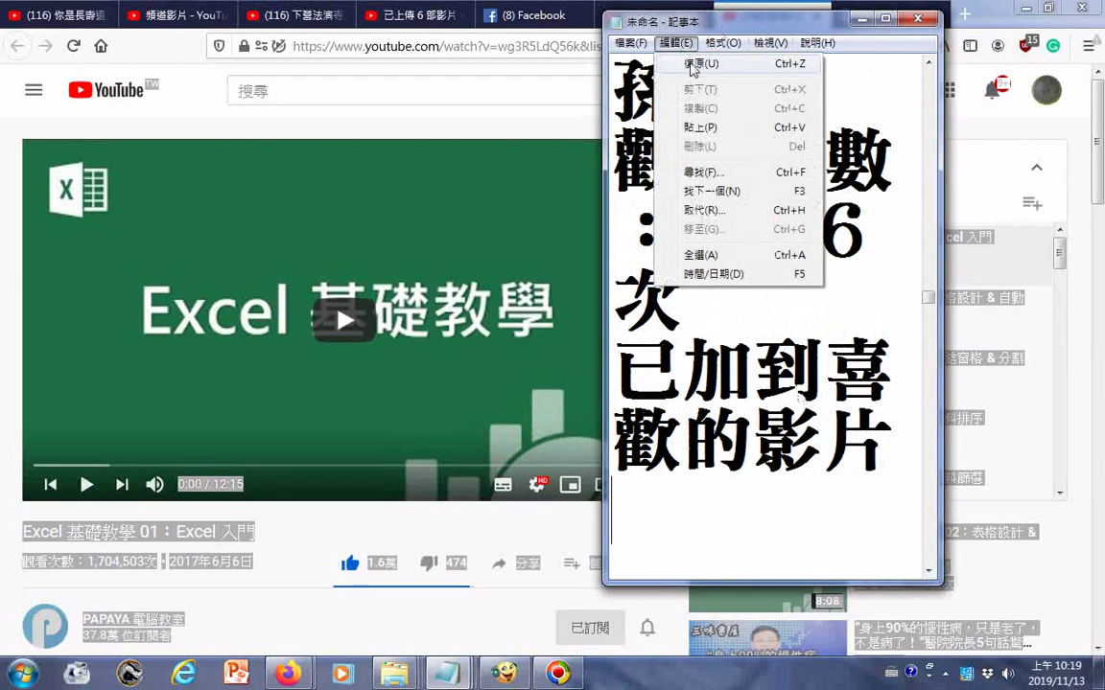
click(693, 67)
text(YouTube.htm20191113)
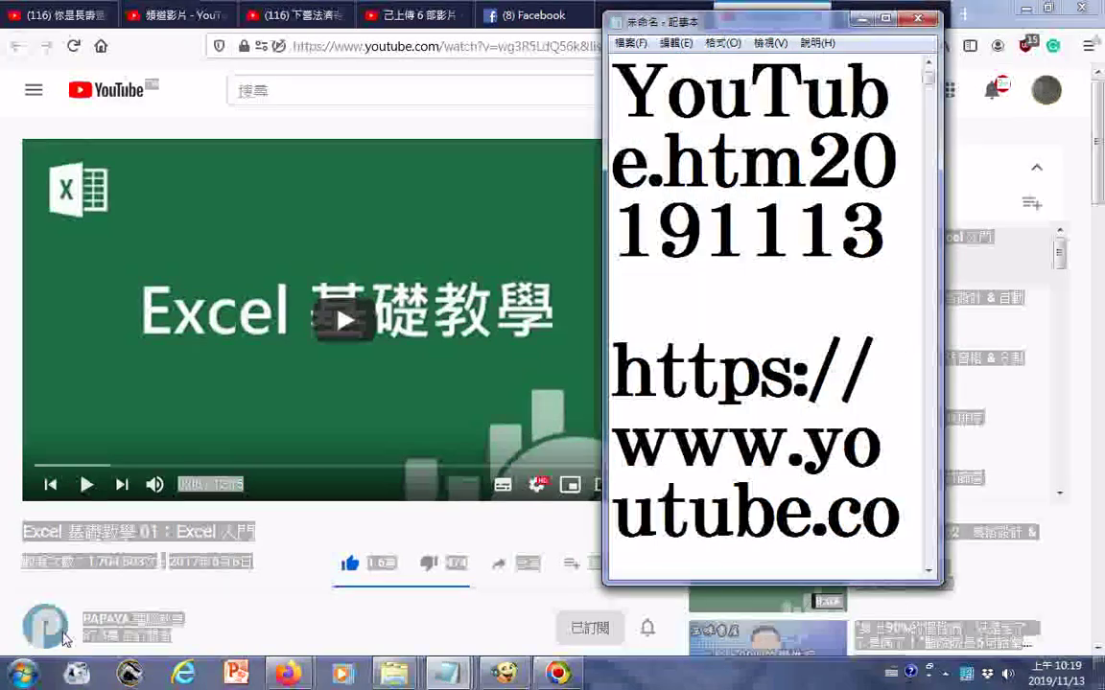
- Paste the title, 1,704,503 views and 2017年6月6日 date below the page name
right_click(213, 547)
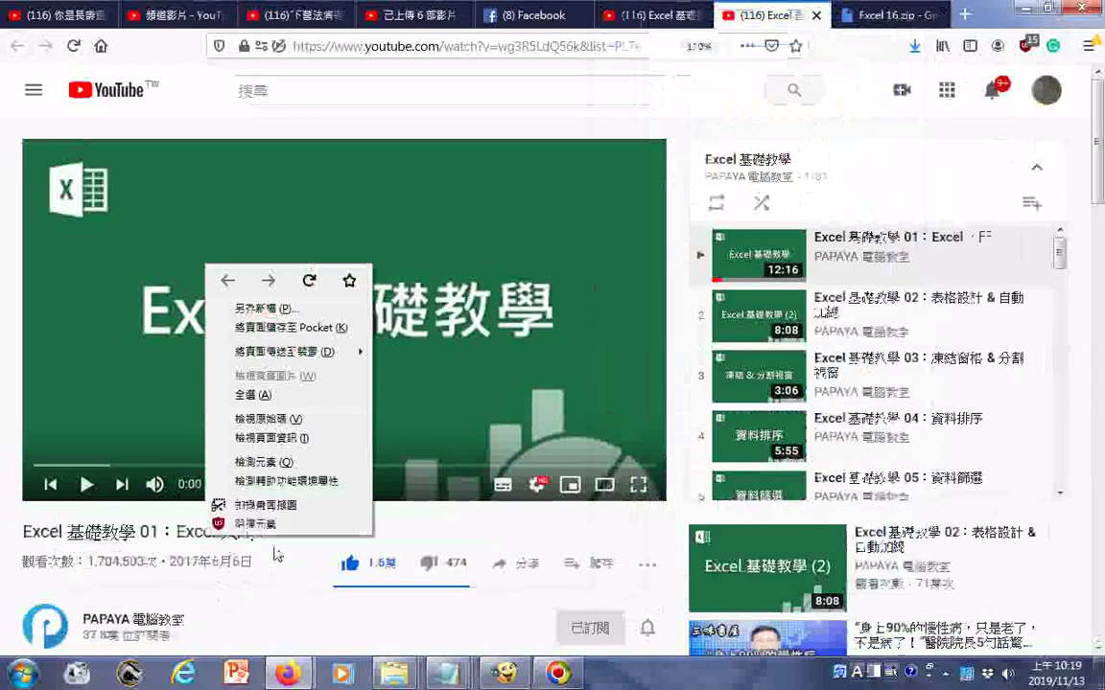
key(Escape)
right_click(127, 479)
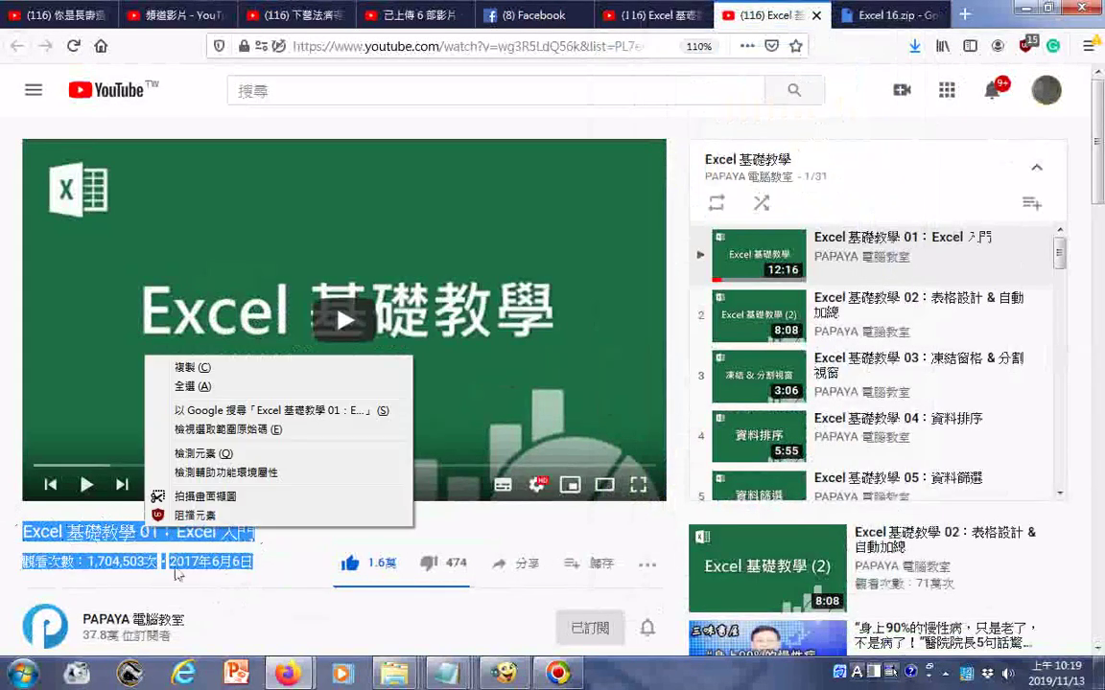
key(Escape)
click(446, 674)
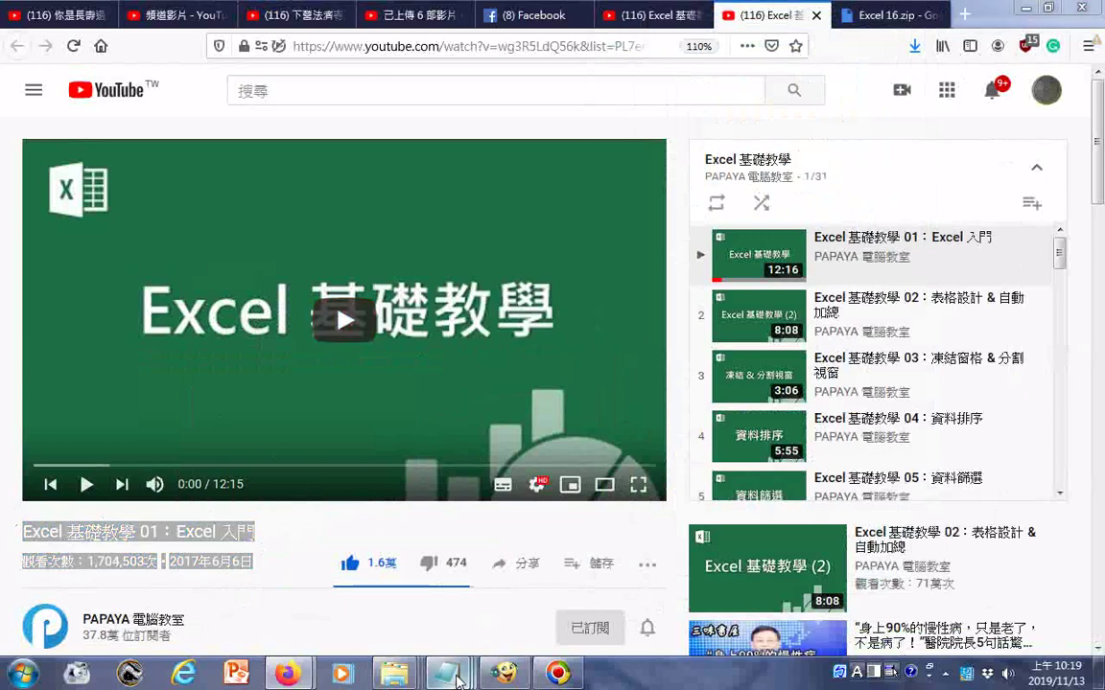
click(940, 591)
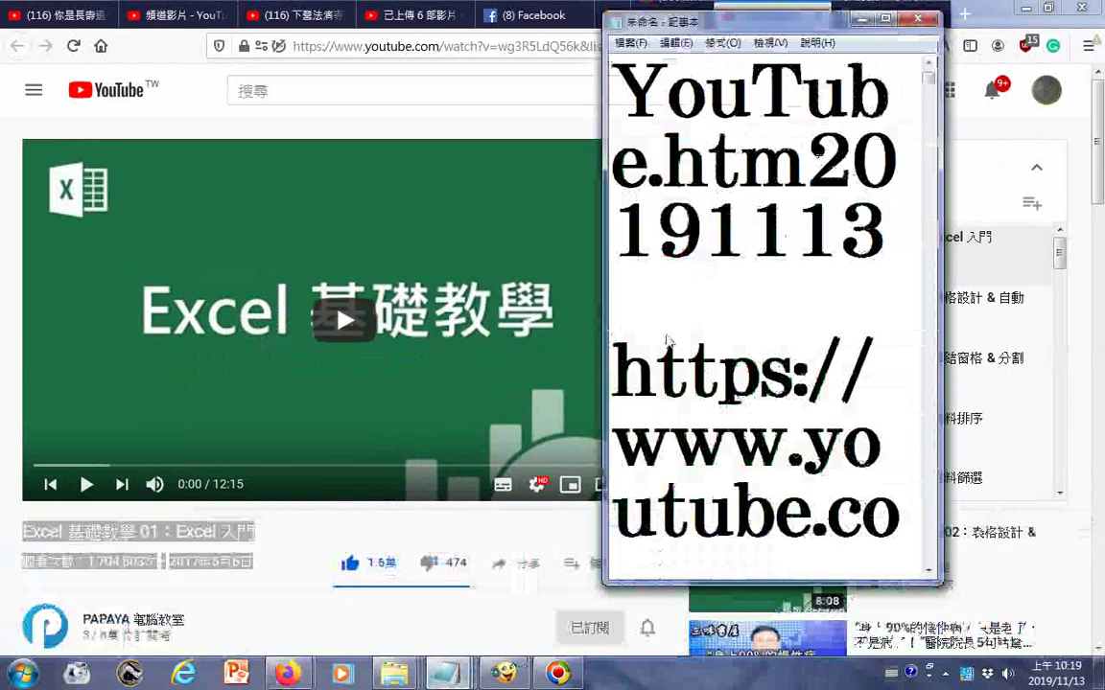
right_click(666, 341)
click(712, 402)
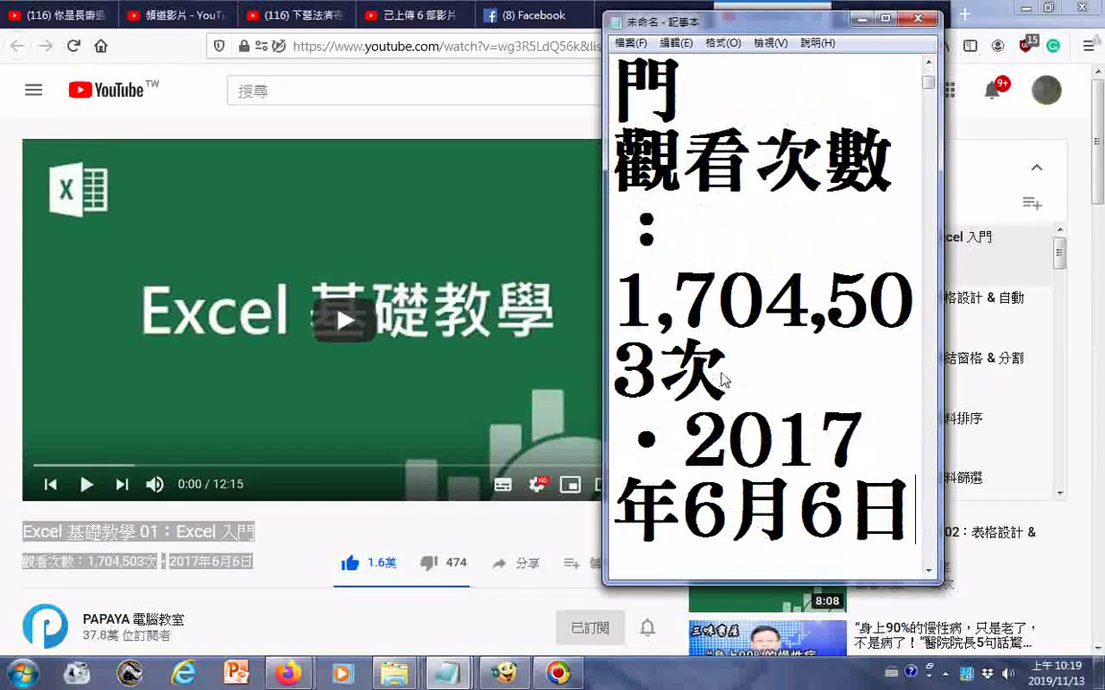
- Select and copy the full video title Excel 基礎教學 01：Excel 入門
scroll(734, 315, up, 1)
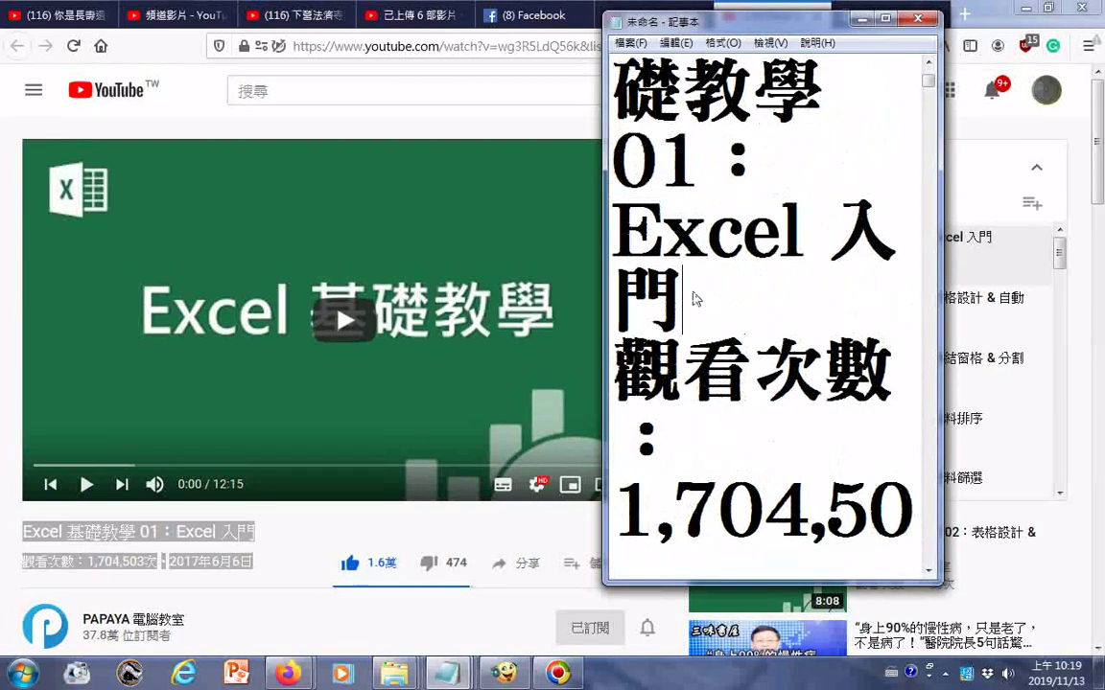
drag(696, 300, 617, 133)
scroll(643, 154, up, 1)
scroll(642, 153, up, 1)
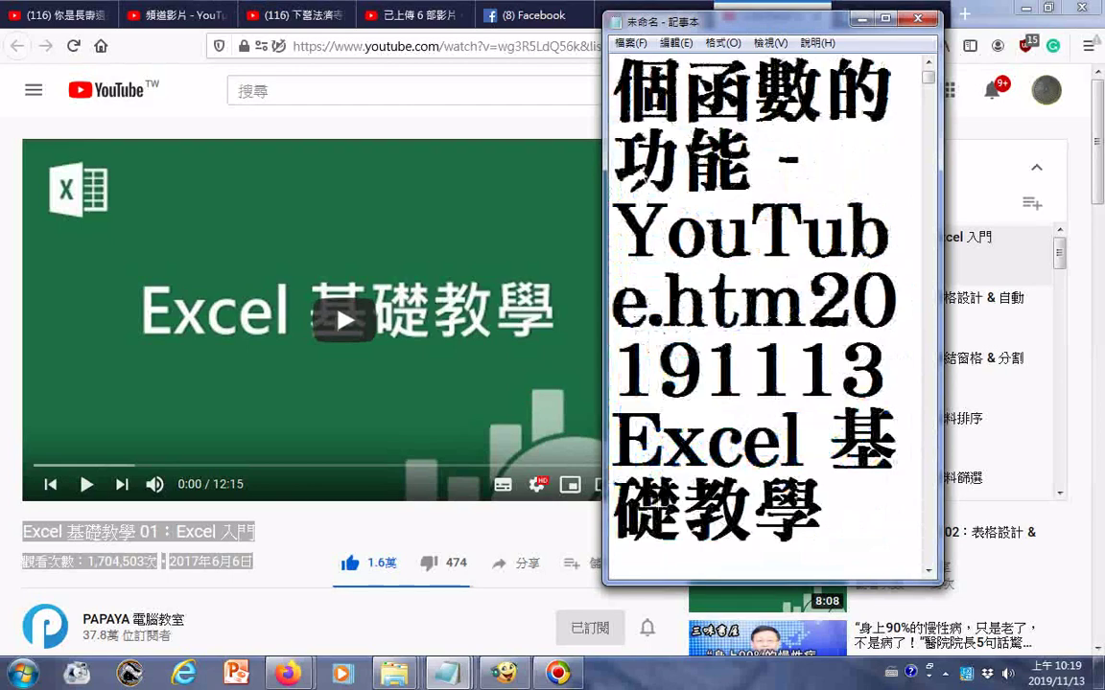
scroll(643, 153, up, 1)
key(ctrl+shift+Home)
right_click(621, 186)
click(661, 251)
- Select all the text in the note
scroll(736, 281, down, 2)
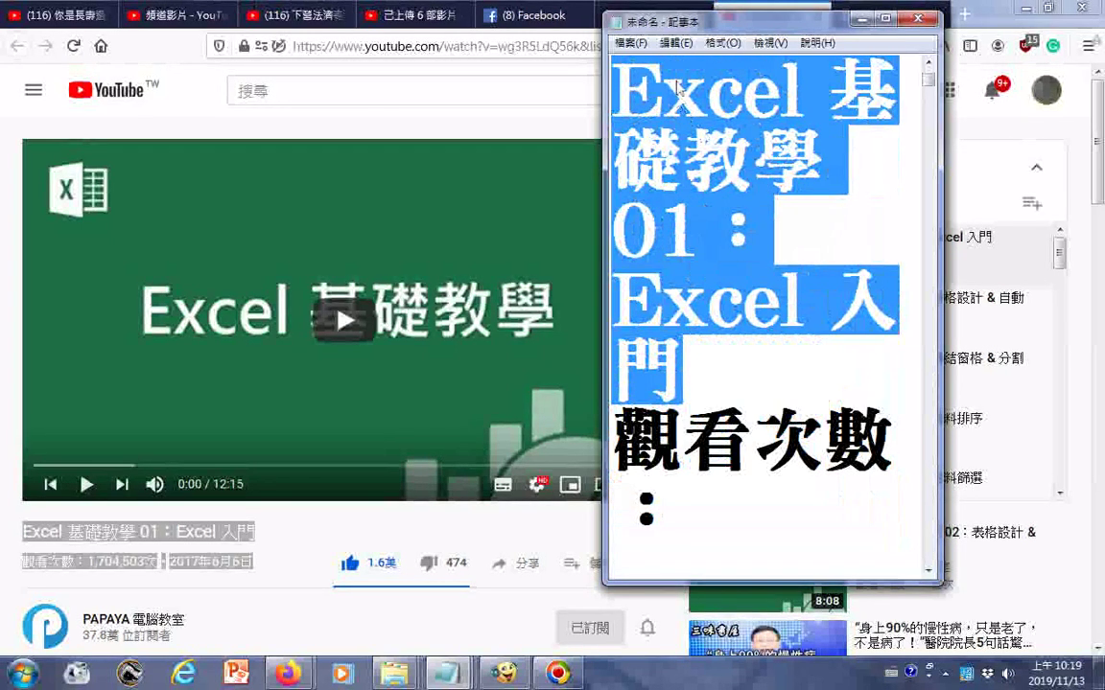
click(668, 43)
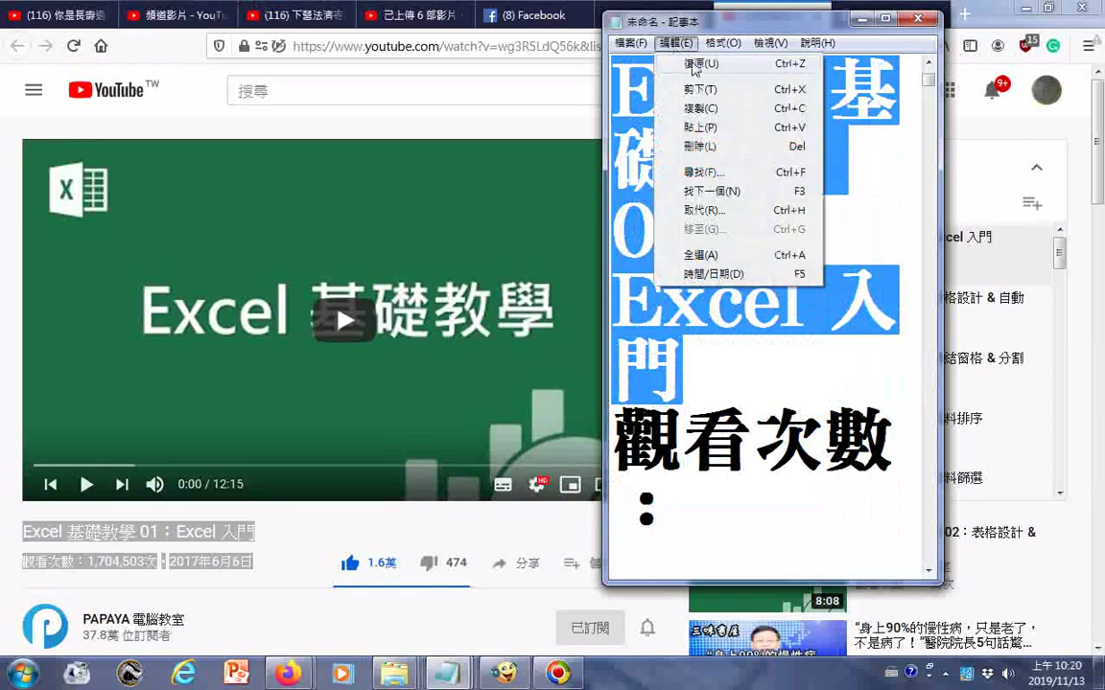
key(a)
click(632, 43)
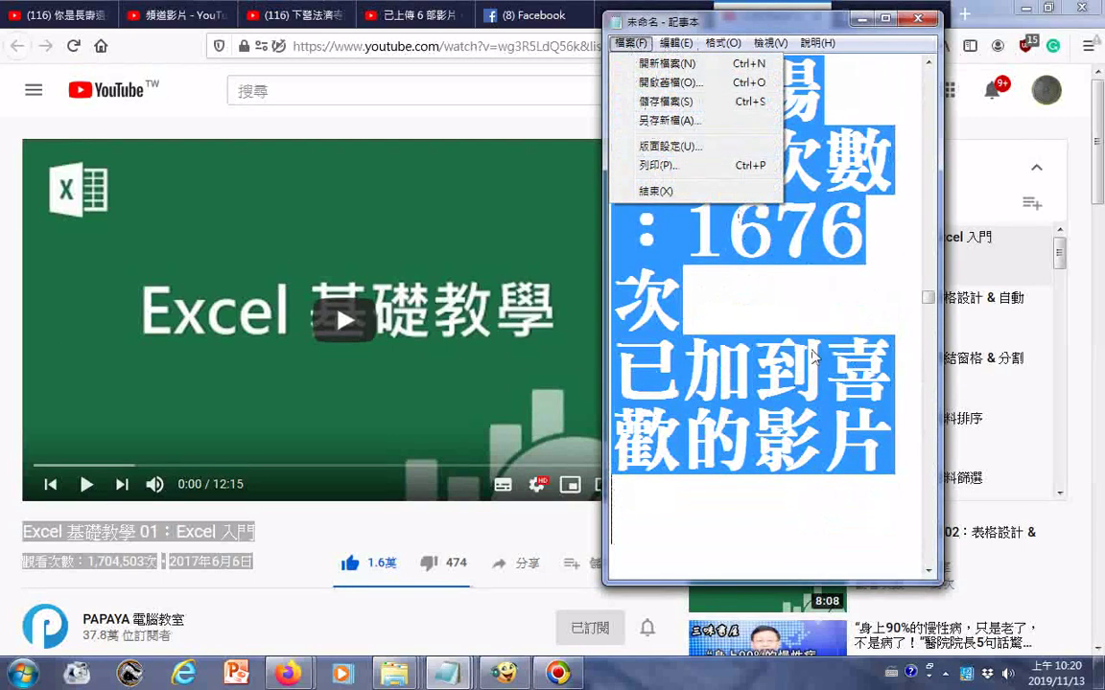
- Open Save As and paste the saved page's name as the file name
click(812, 355)
scroll(765, 230, up, 15)
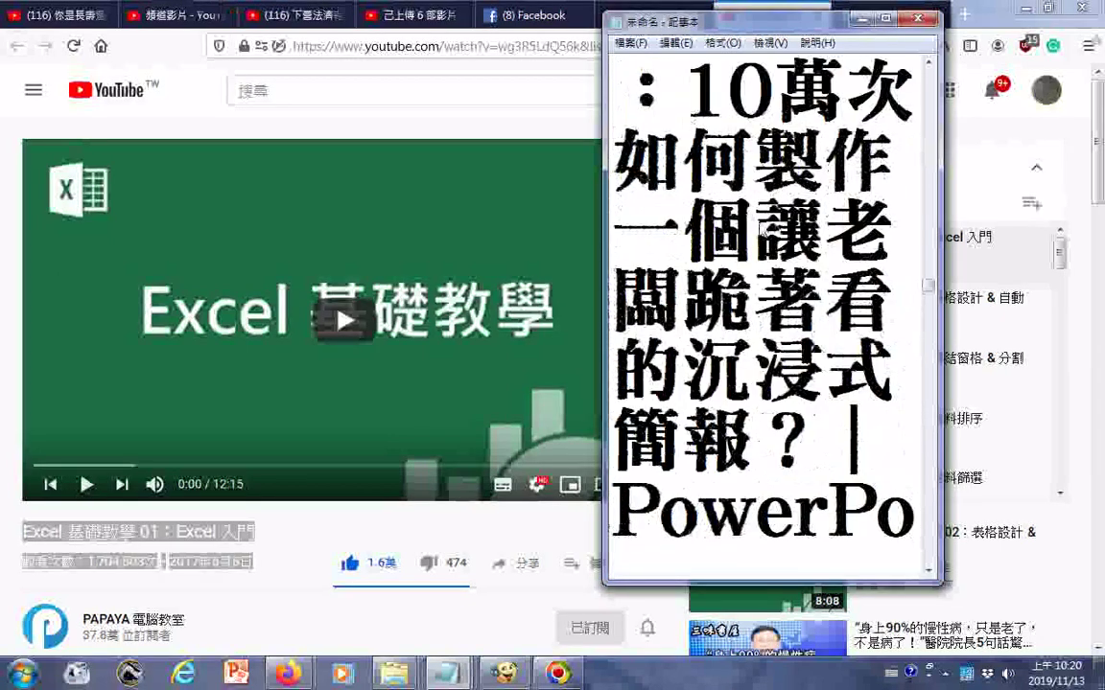
click(630, 42)
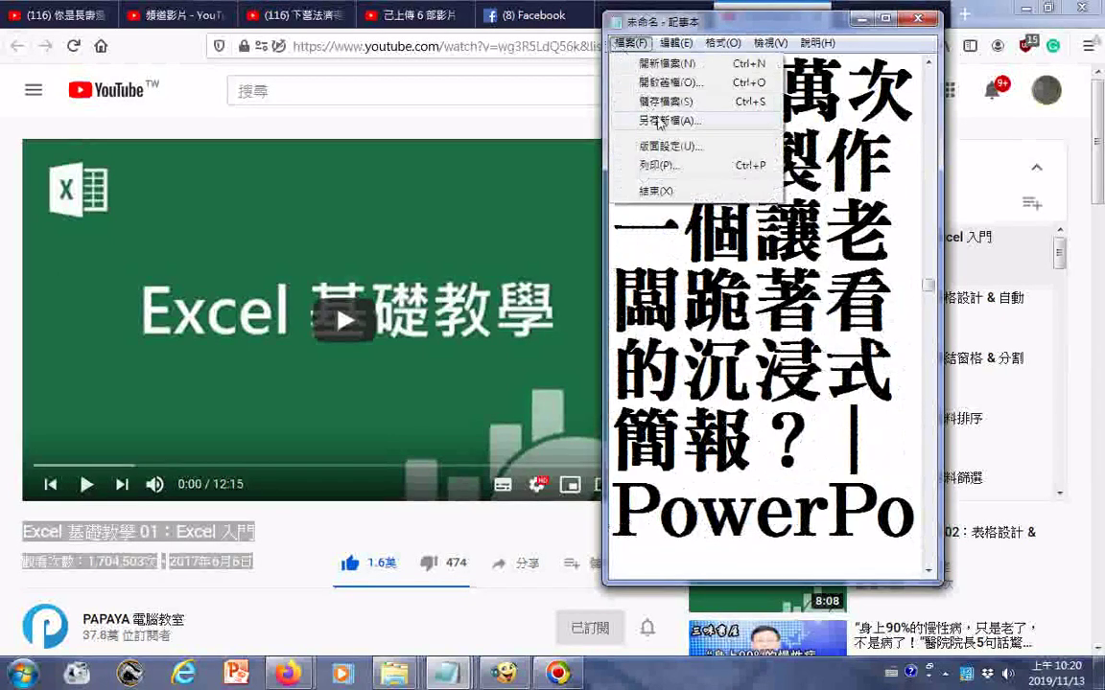
click(657, 121)
key(ctrl+v)
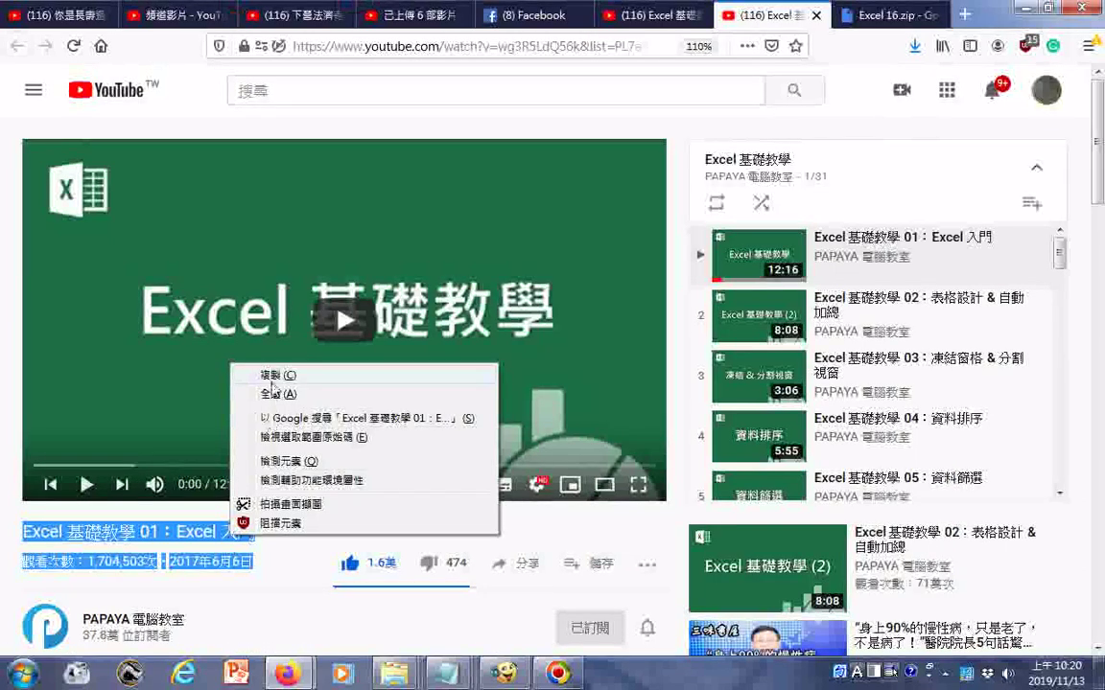
- Add the Excel video title and 播放清單 to the file name
key(Escape)
click(449, 671)
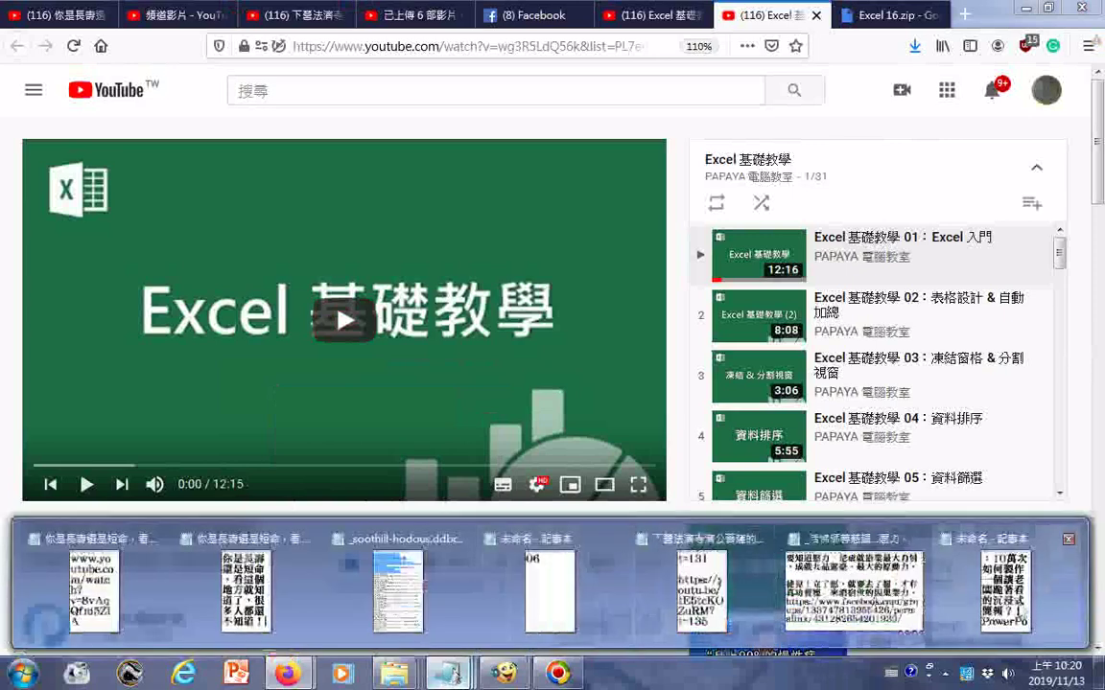
click(985, 587)
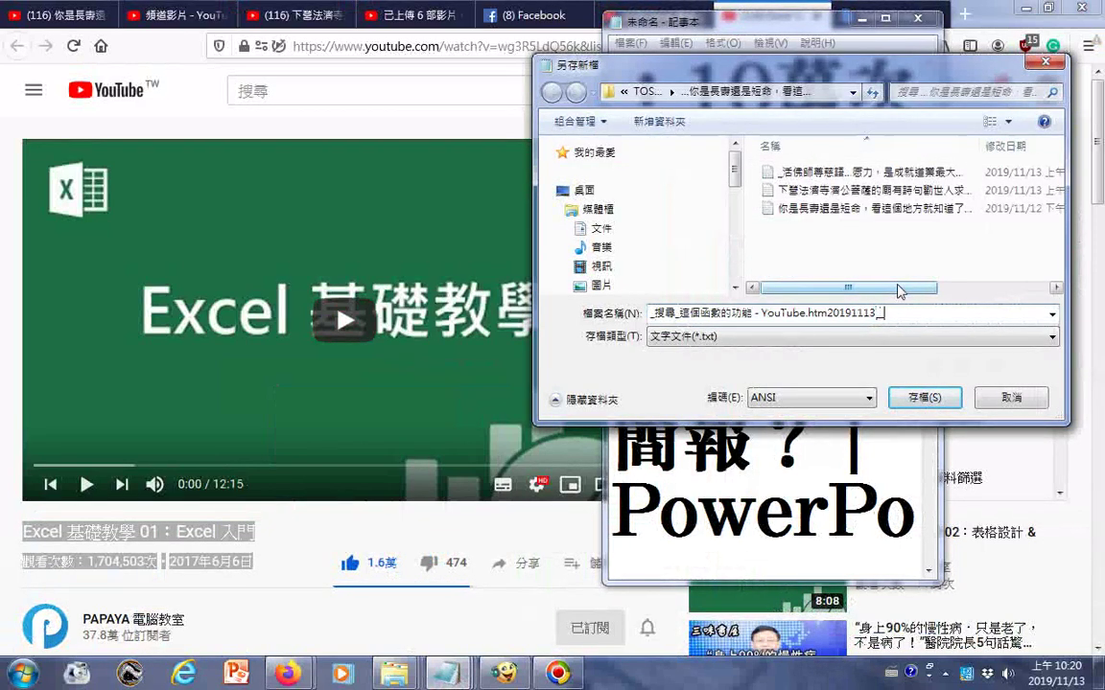
key(ctrl+v)
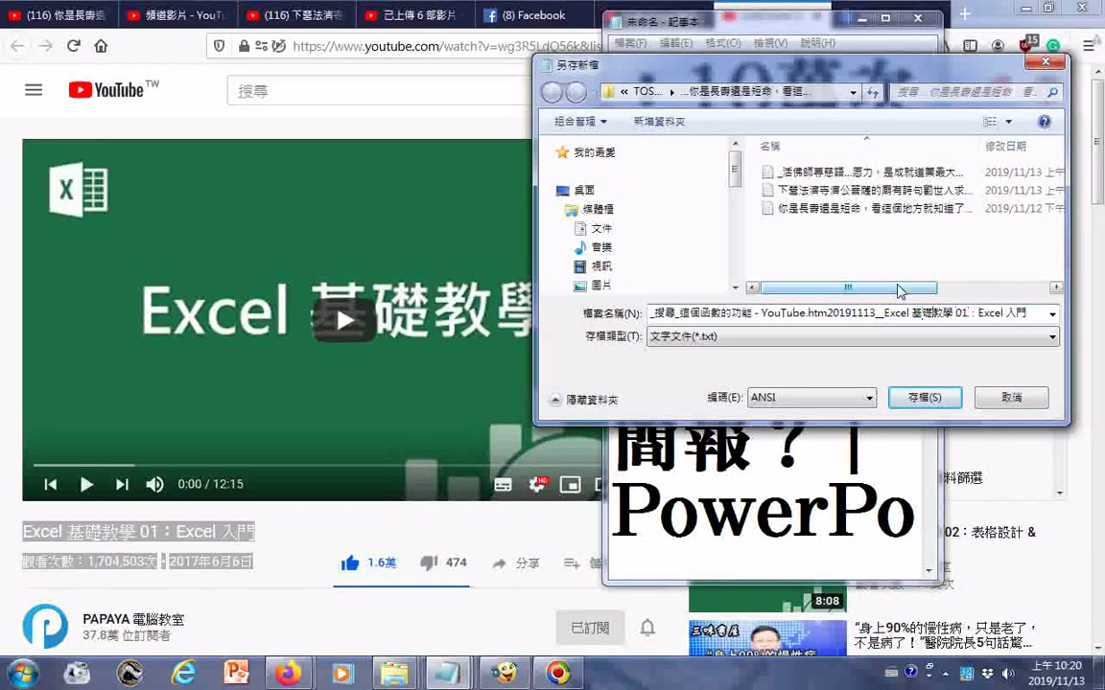
text(|)
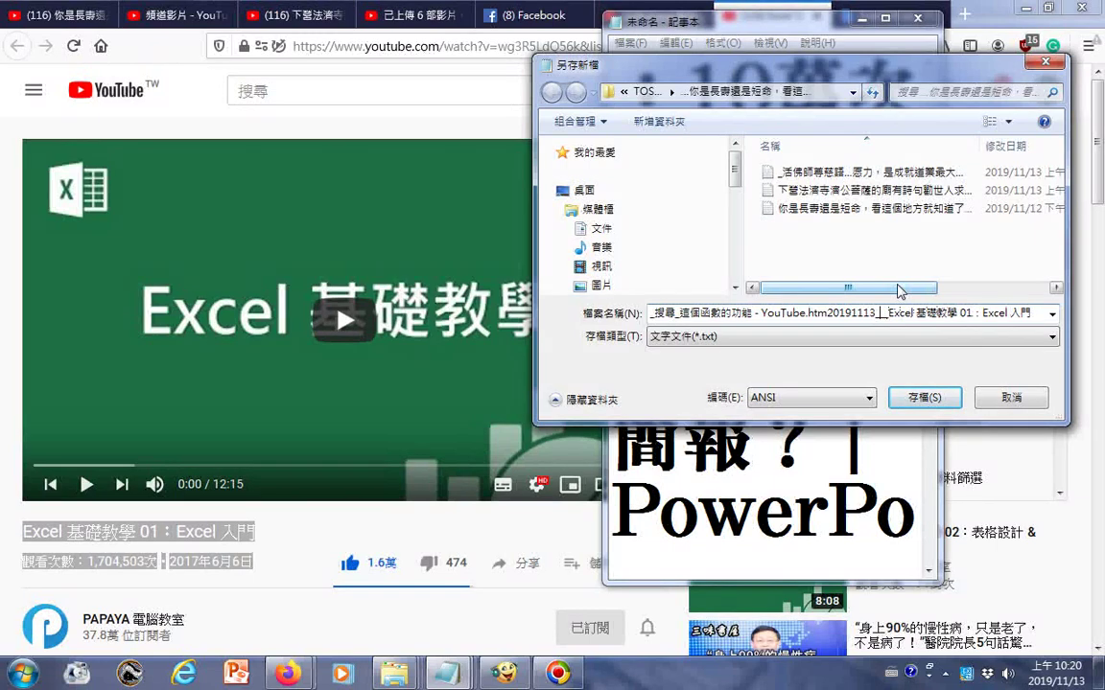
key(ctrl+space)
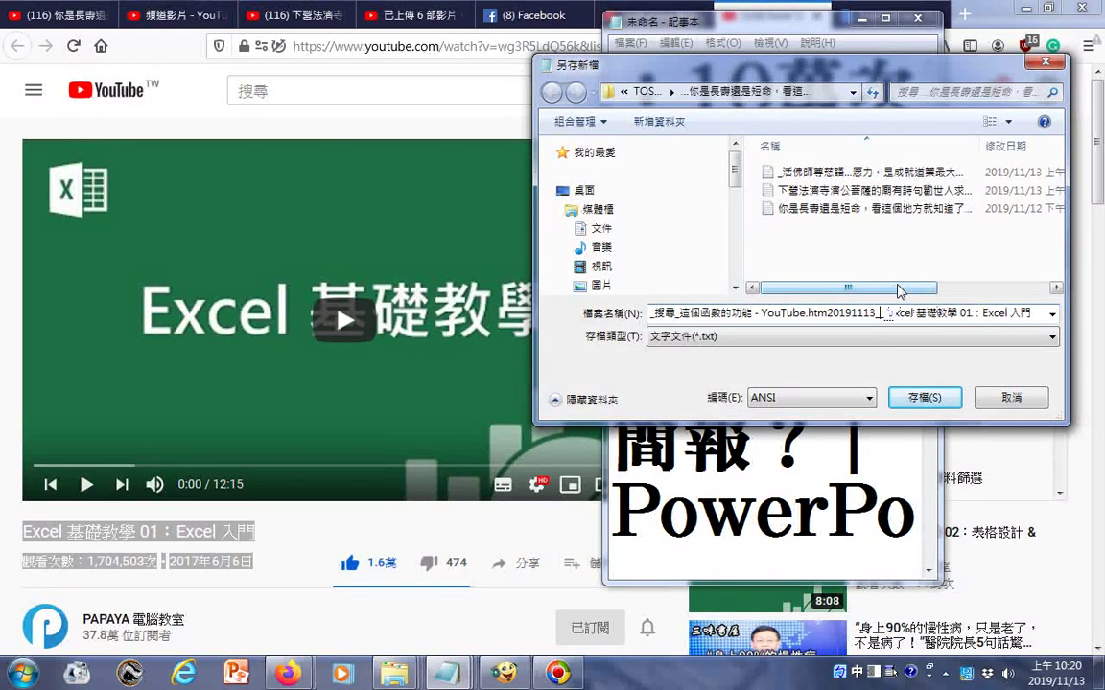
text(ㄈ)
key(Return)
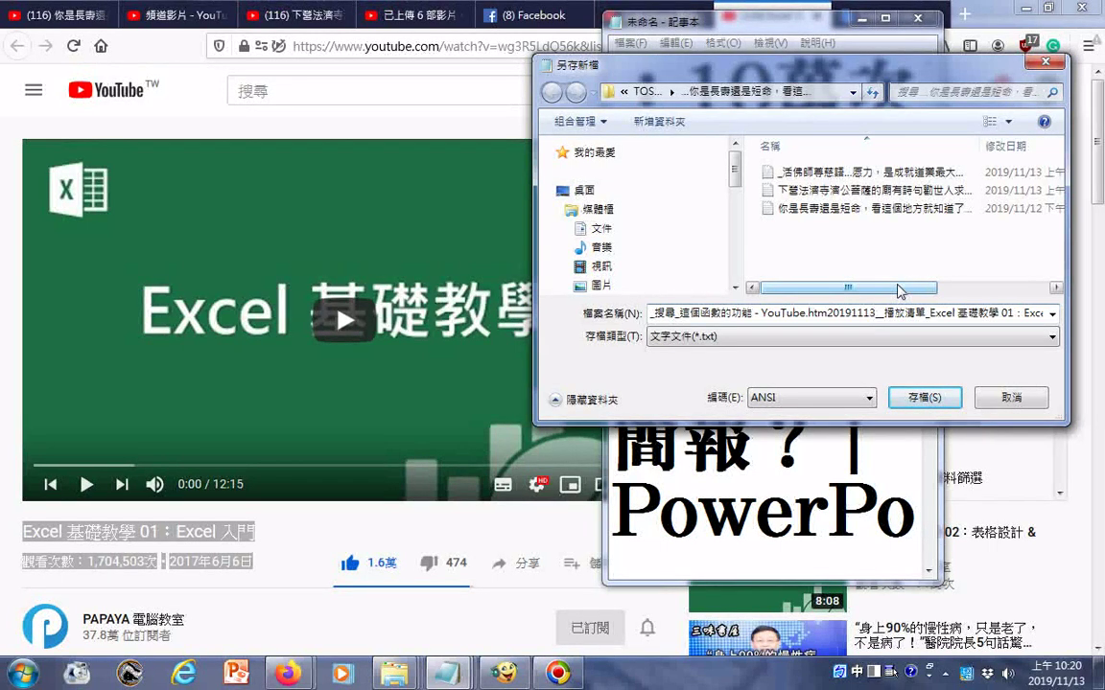
- Set the file encoding to Unicode and confirm the save
key(ctrl+a)
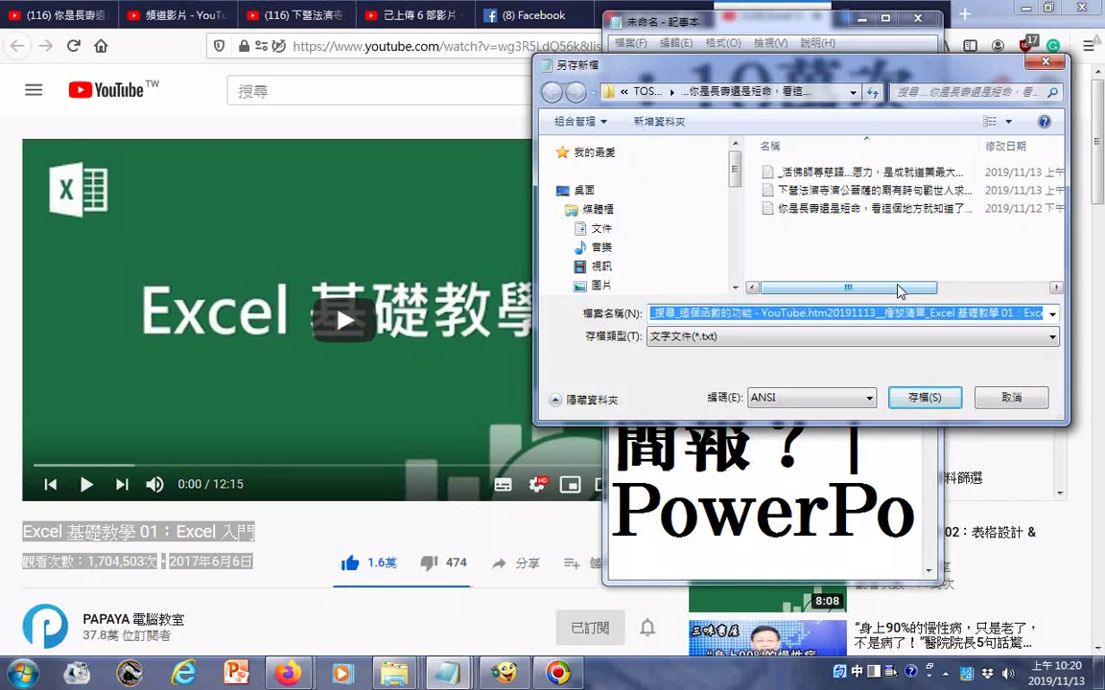
click(870, 398)
click(844, 424)
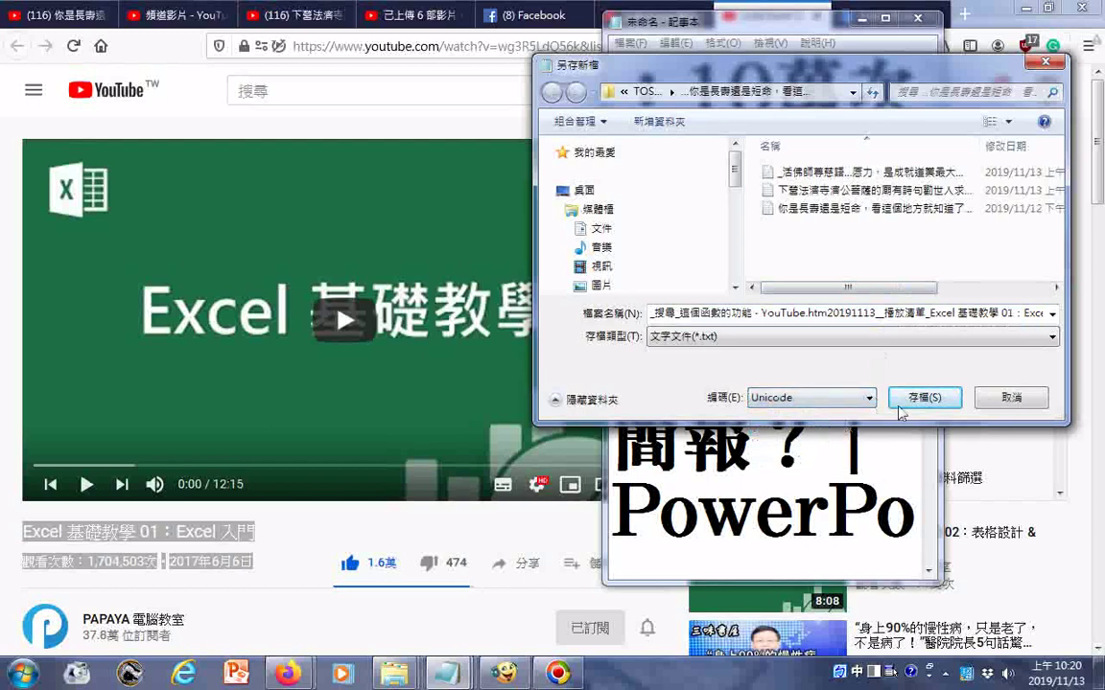
click(912, 404)
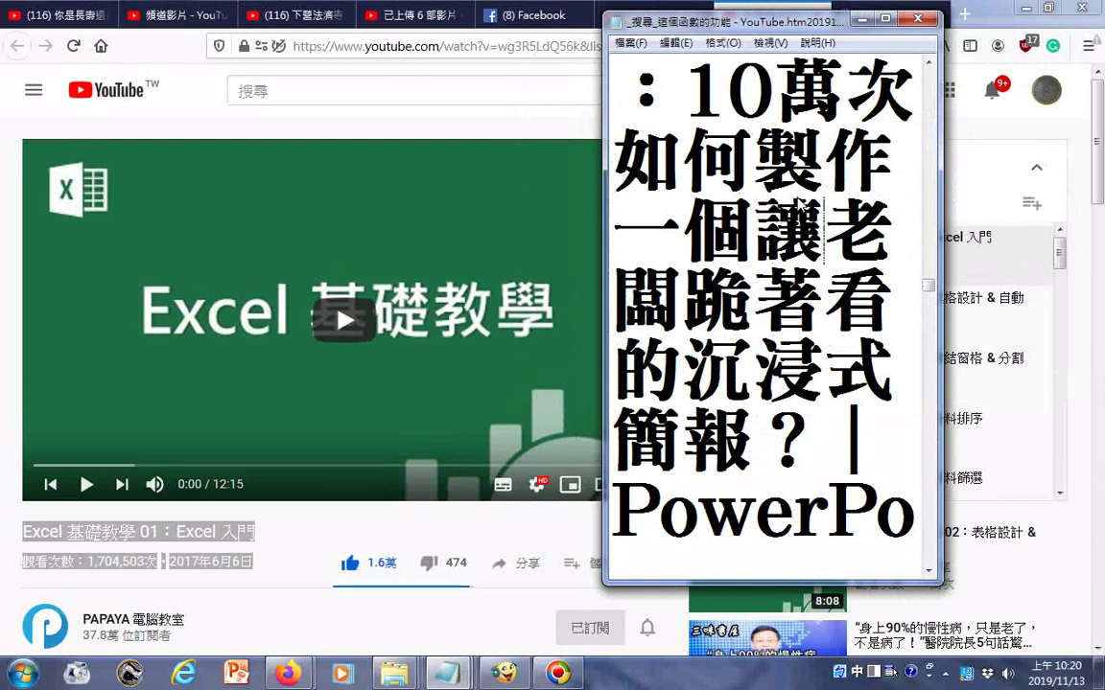
- Scroll the note back to the top and move the Notepad window to the right
scroll(823, 230, up, 5)
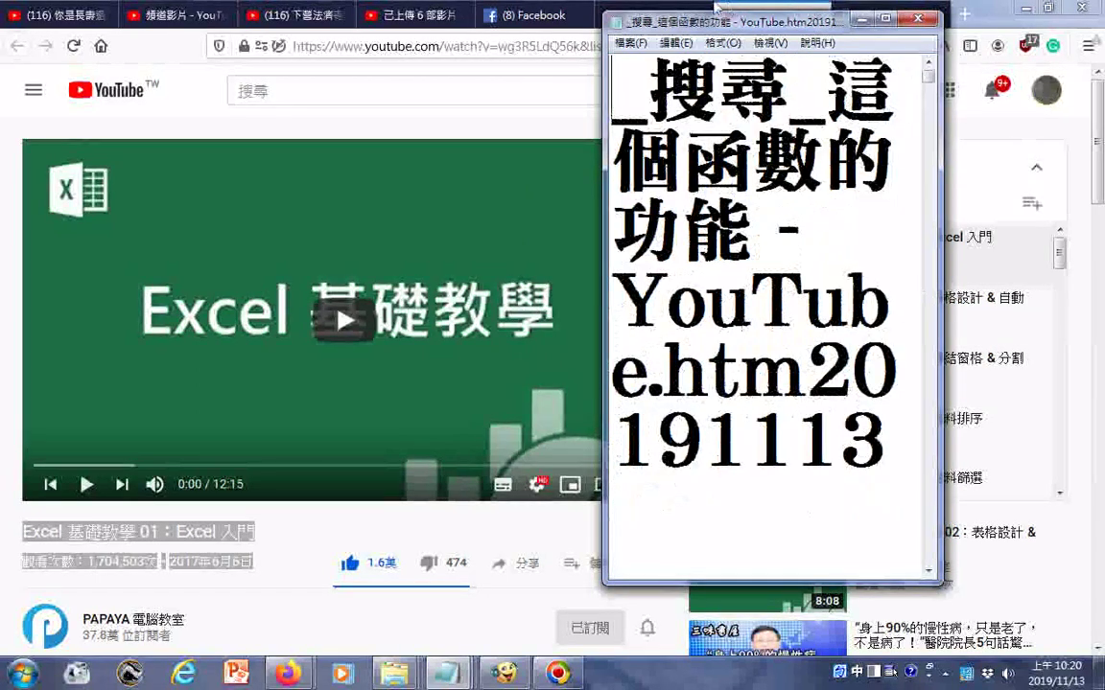
drag(719, 21, 817, 93)
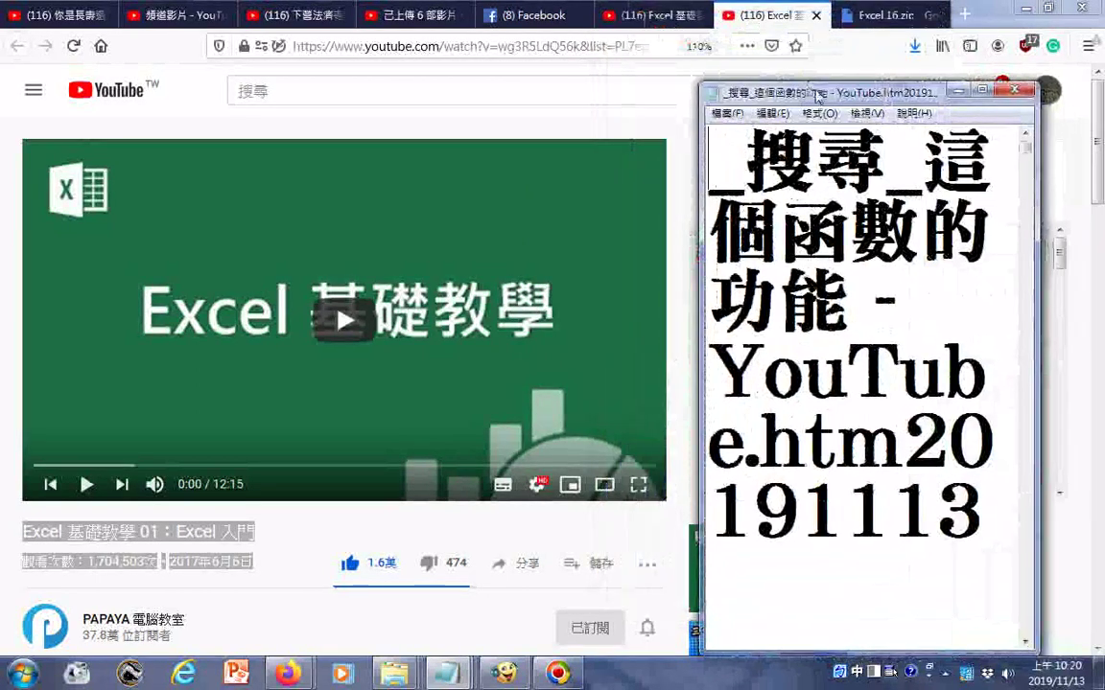